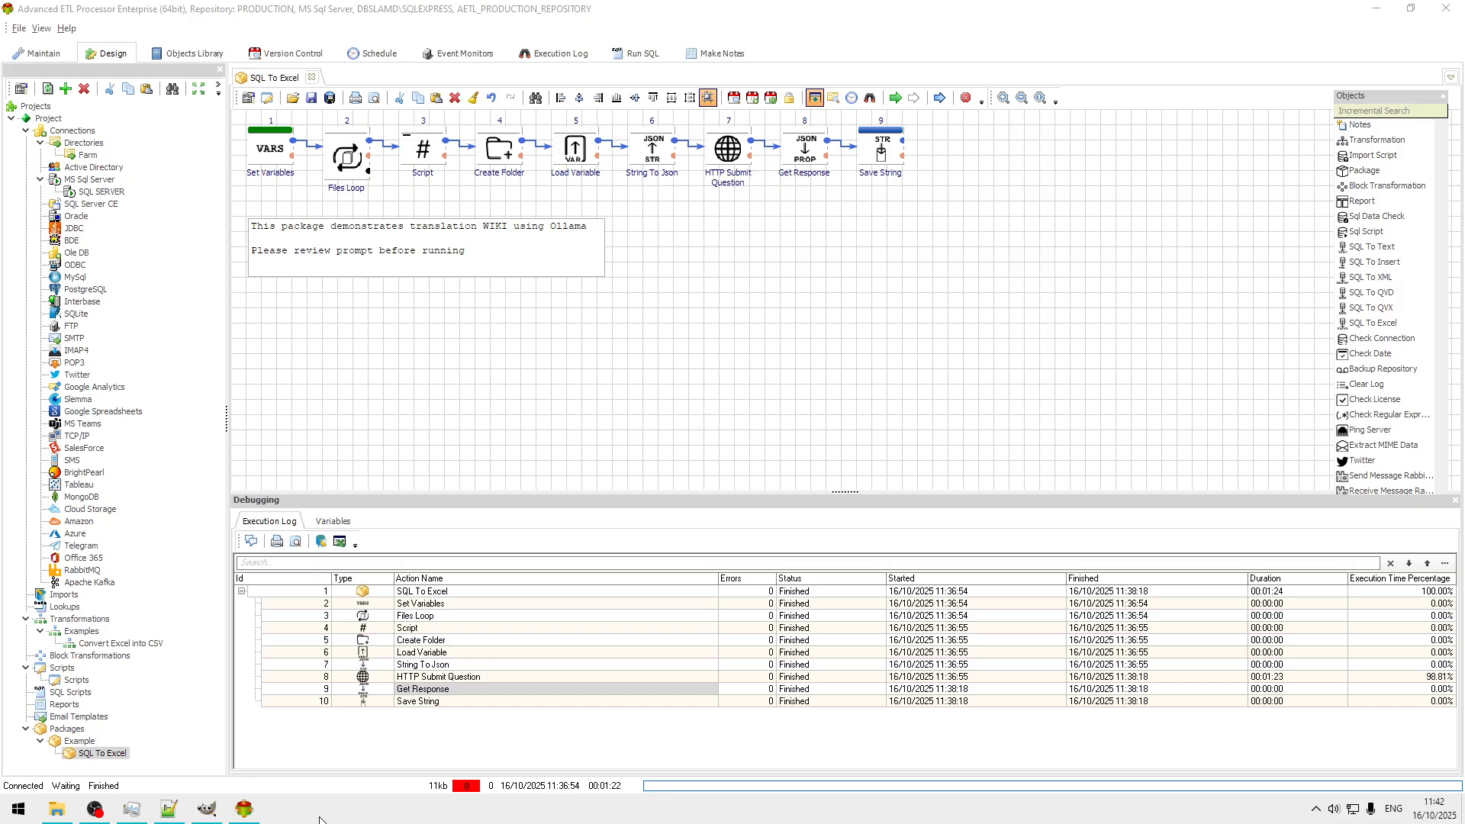
- Open the Set Variables action's user-defined variables and examine the source and target directory paths
double_click(277, 160)
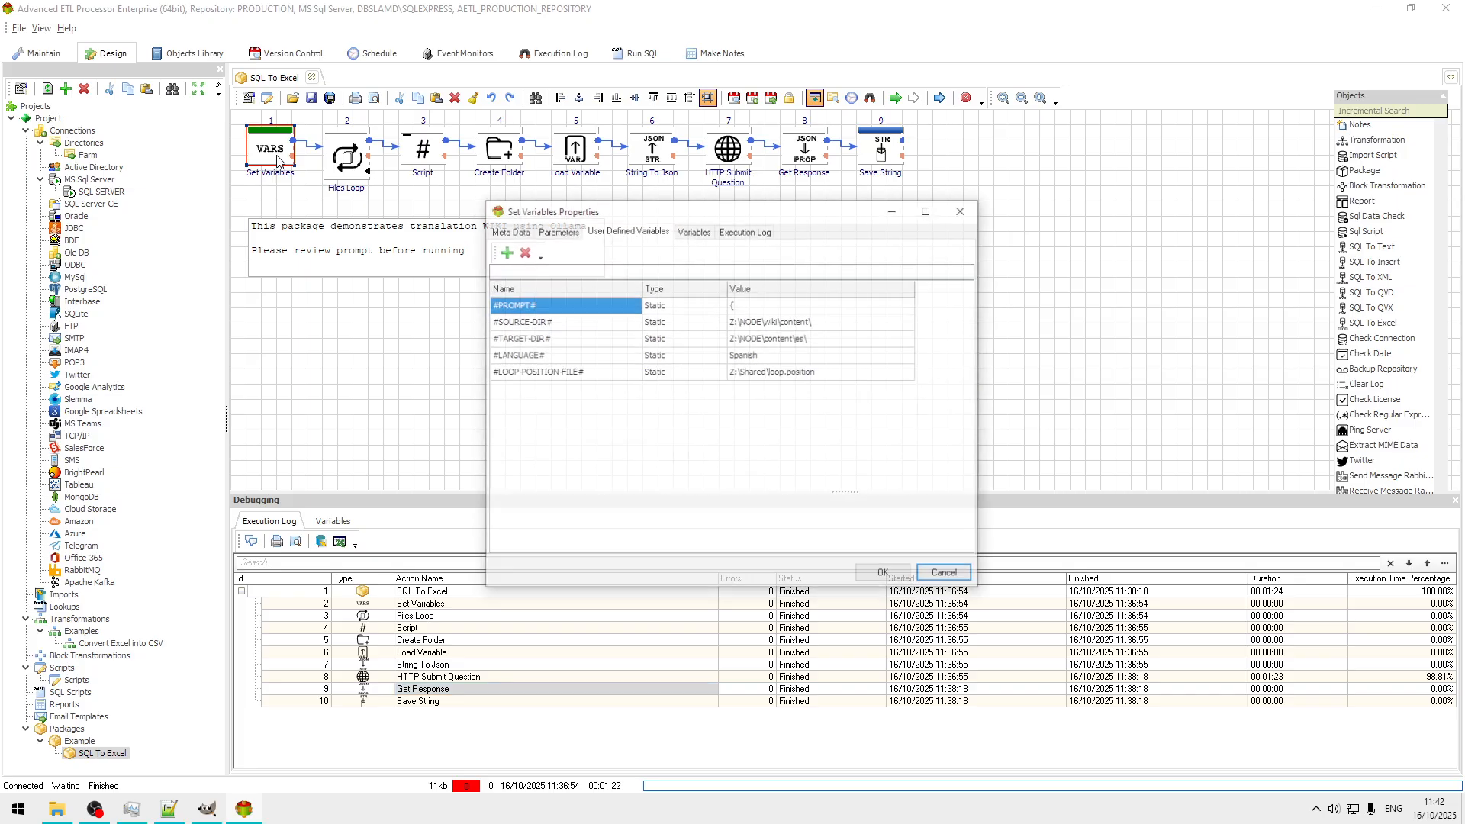
click(863, 326)
click(857, 326)
drag(857, 326, 706, 323)
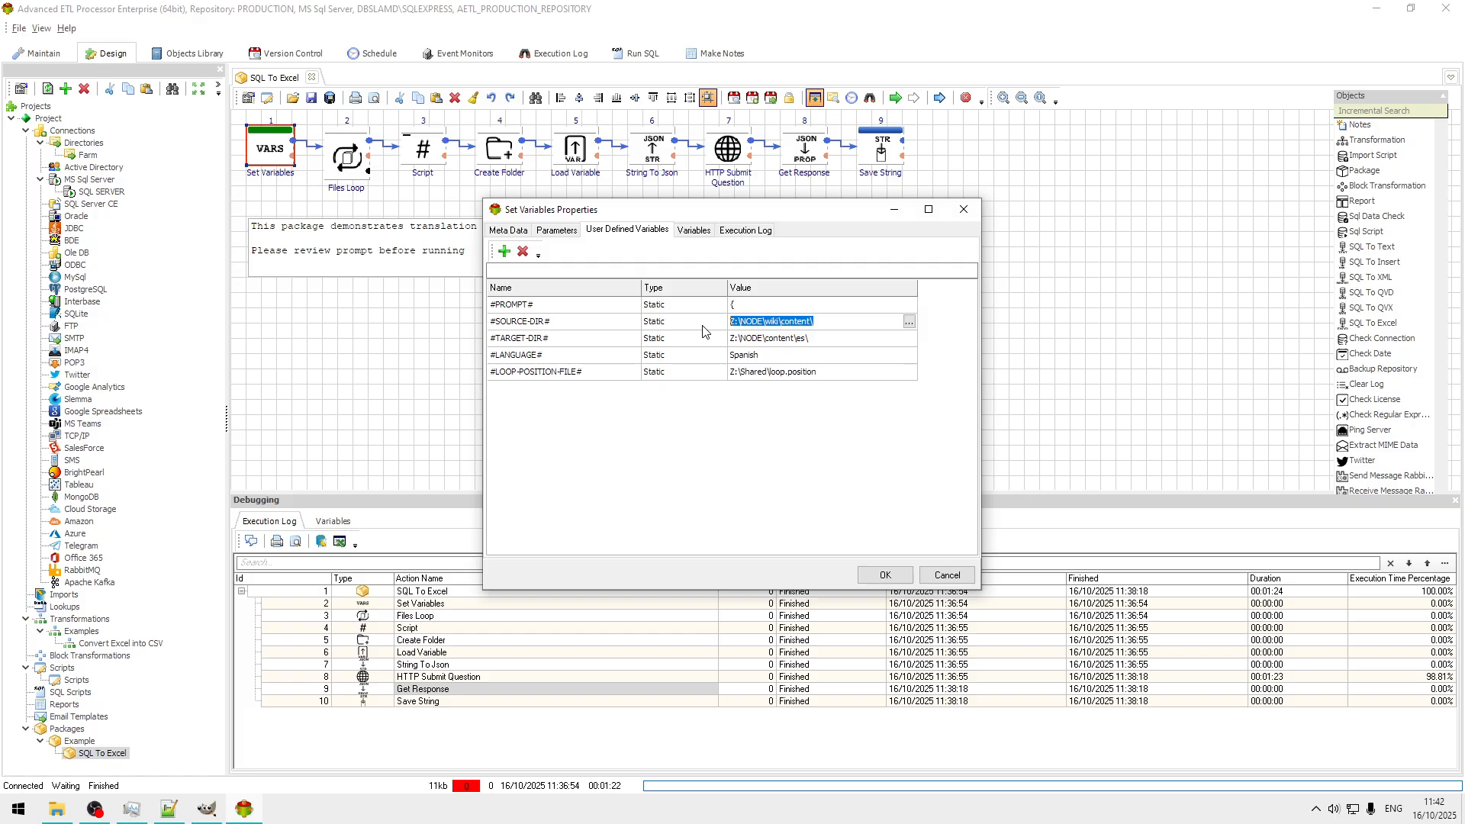
drag(844, 321, 698, 327)
click(847, 339)
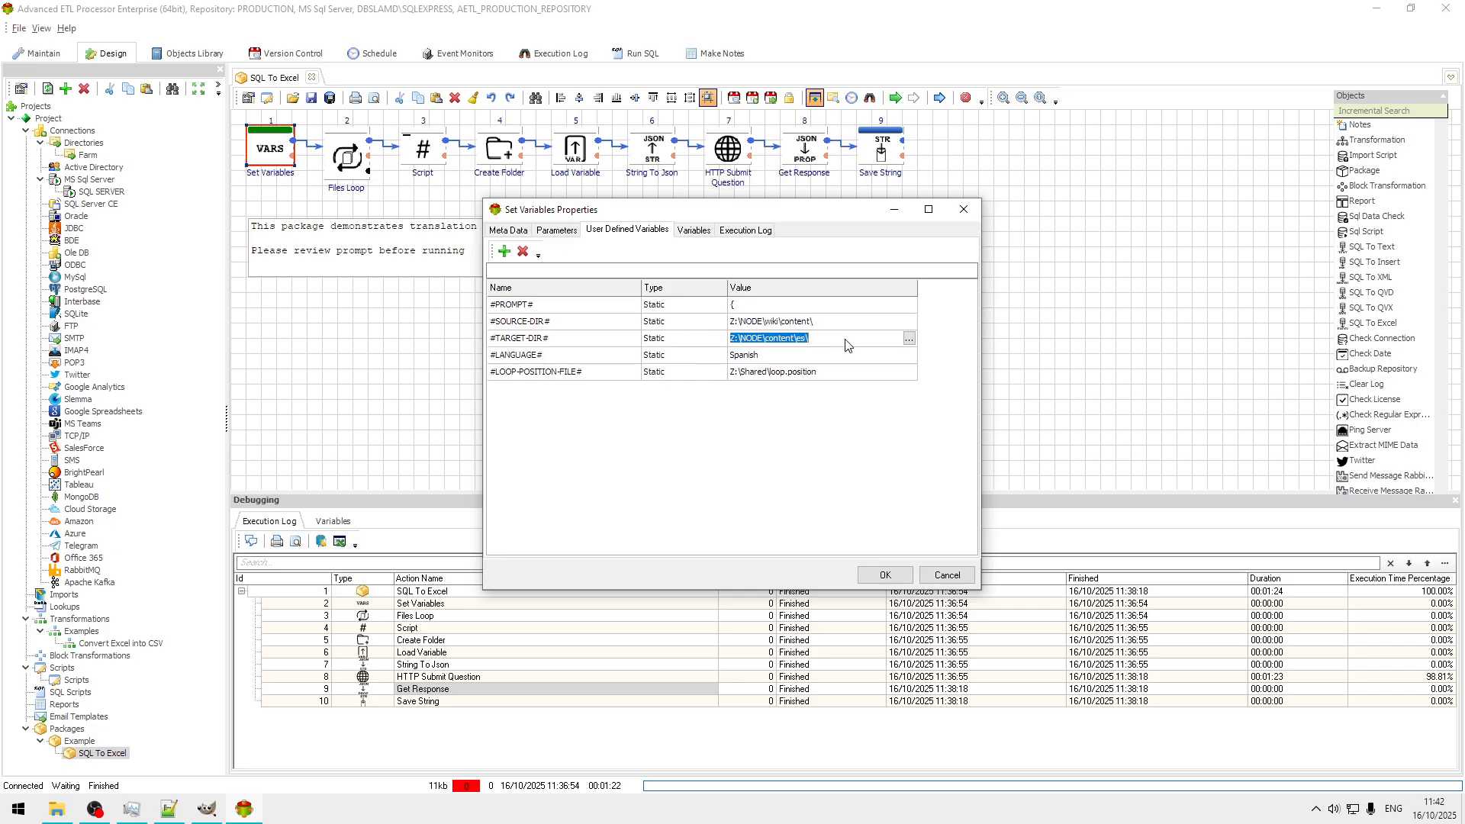
click(853, 338)
drag(853, 339, 715, 347)
- Check the #LANGUAGE# and #LOOP-POSITION-FILE# values of the Set Variables action, then close its properties without saving
click(785, 359)
click(784, 358)
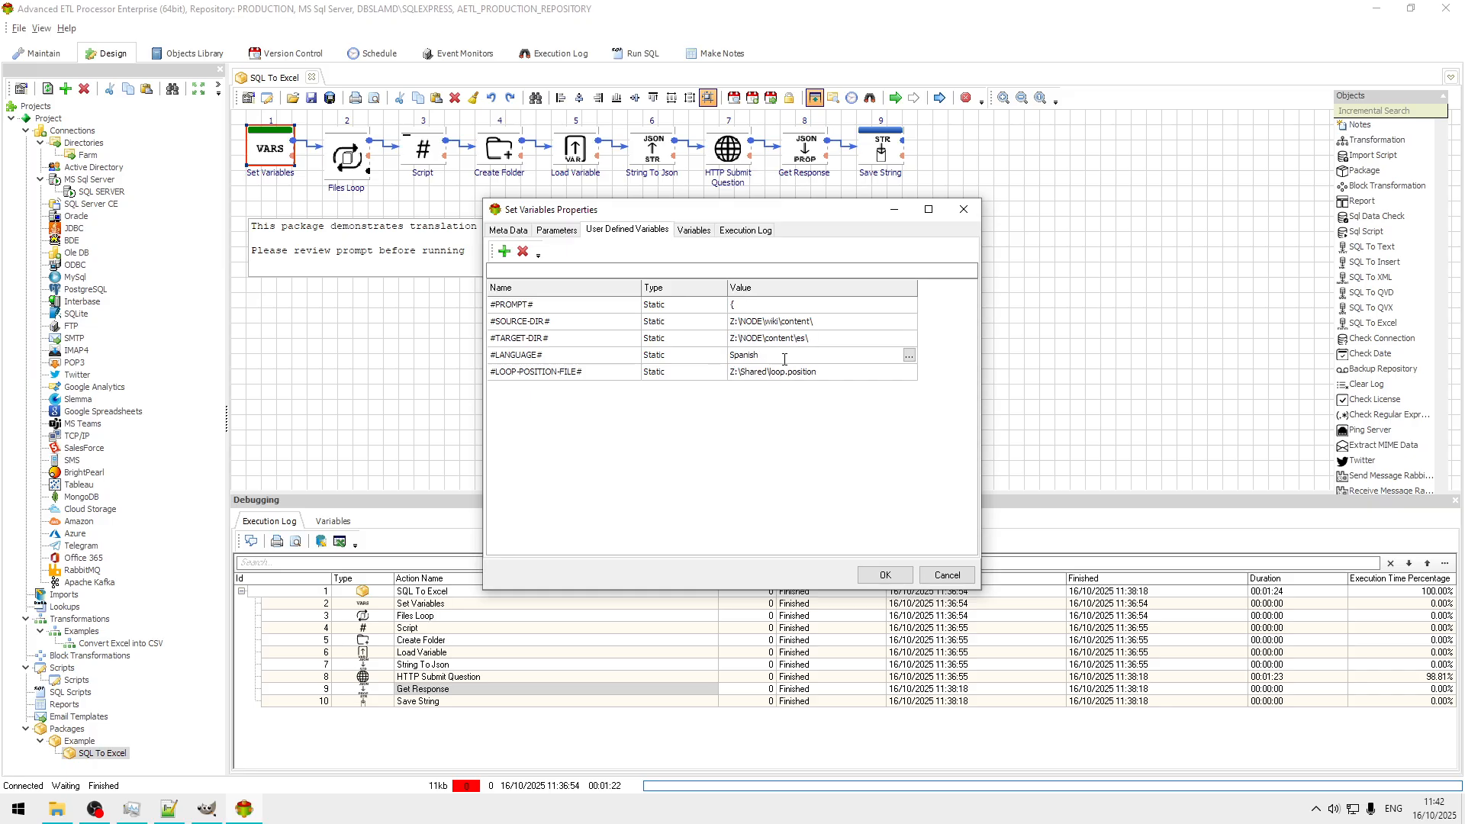
click(847, 372)
click(847, 372)
double_click(847, 372)
drag(826, 372, 731, 369)
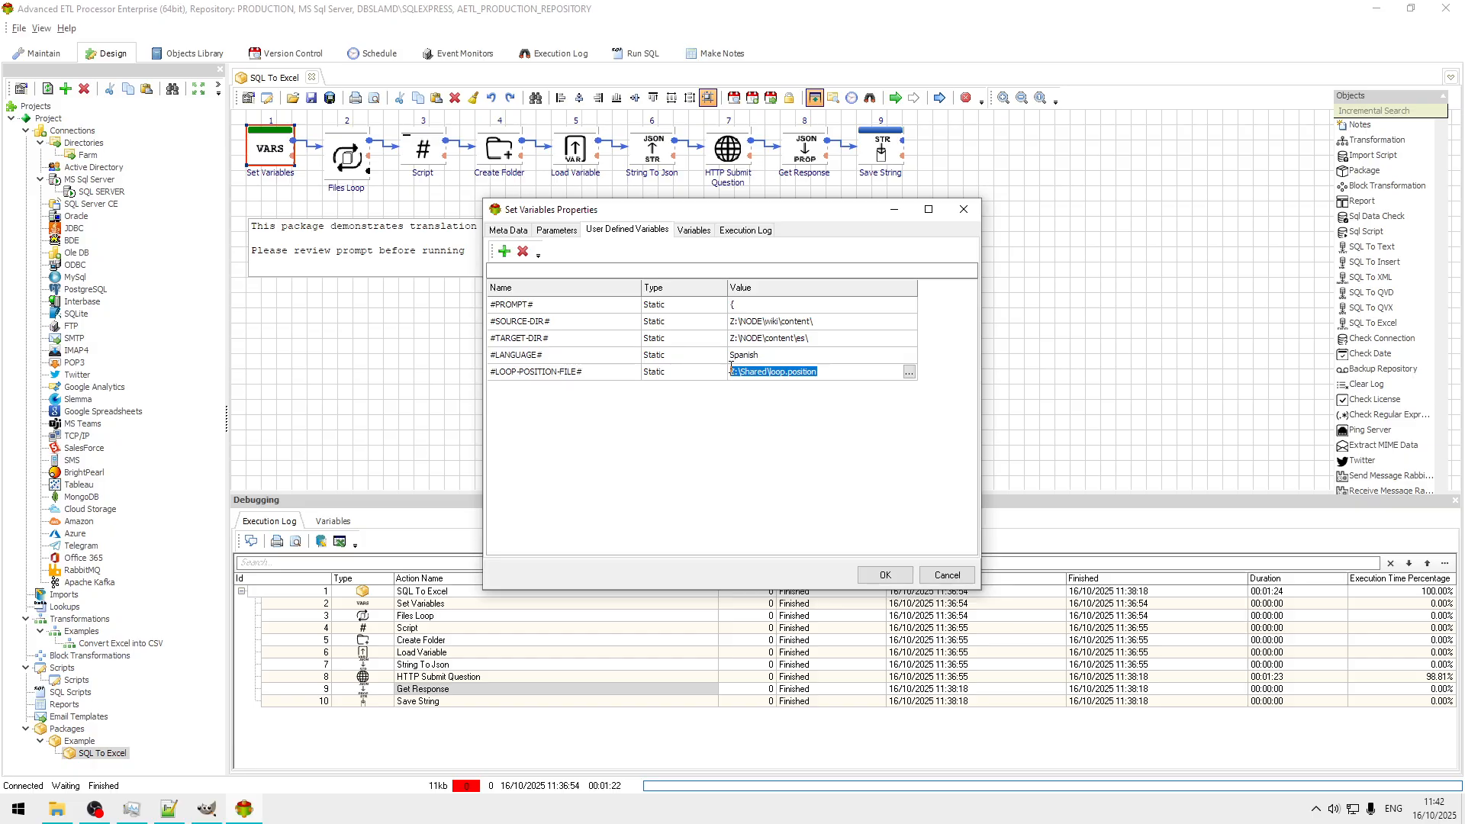
click(947, 574)
- Review the Files Loop action's file mask and loop position file parameters, and close its properties without saving
double_click(347, 157)
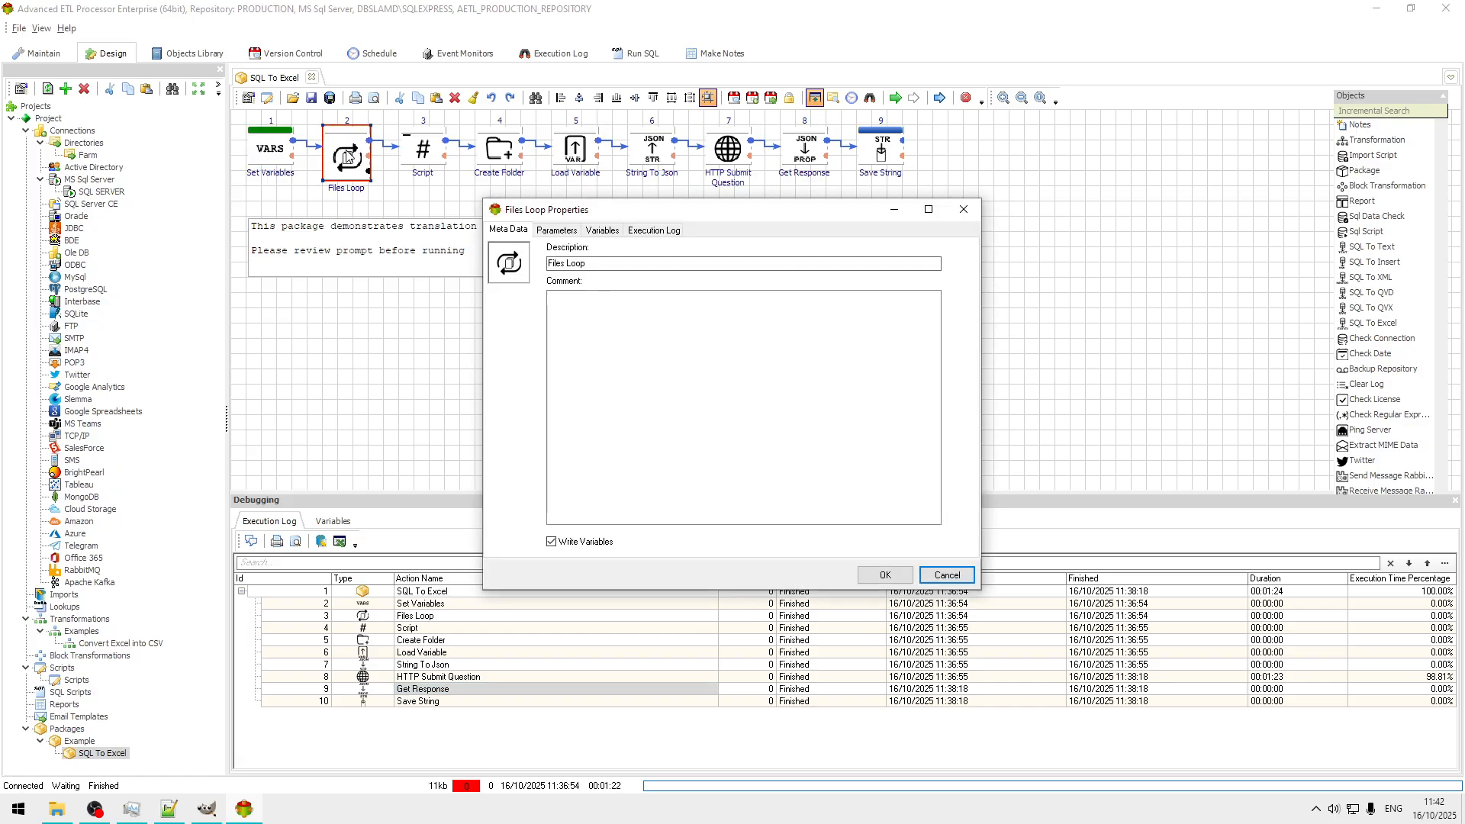
click(558, 231)
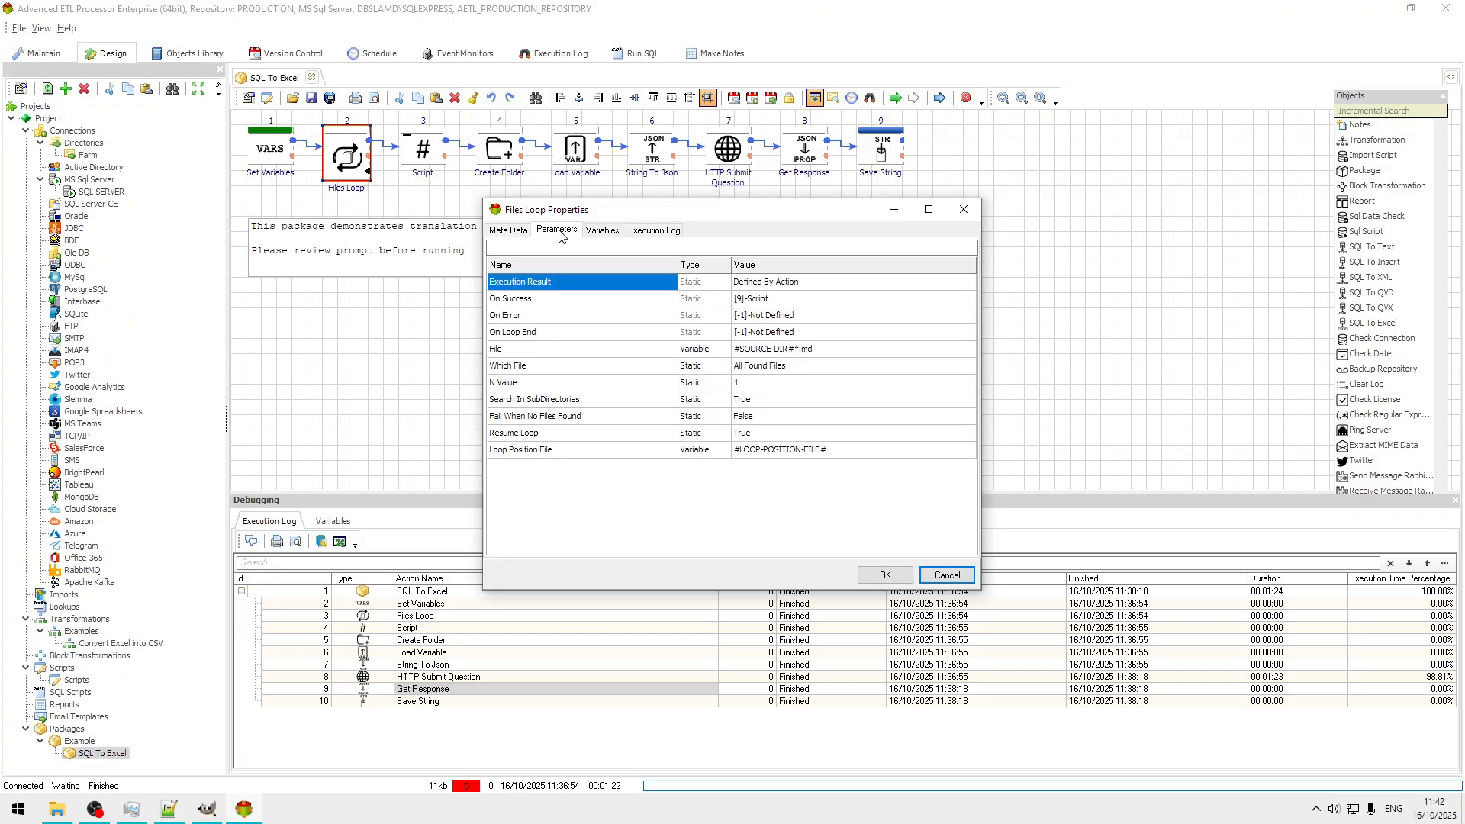
click(854, 351)
click(855, 353)
drag(854, 353, 687, 348)
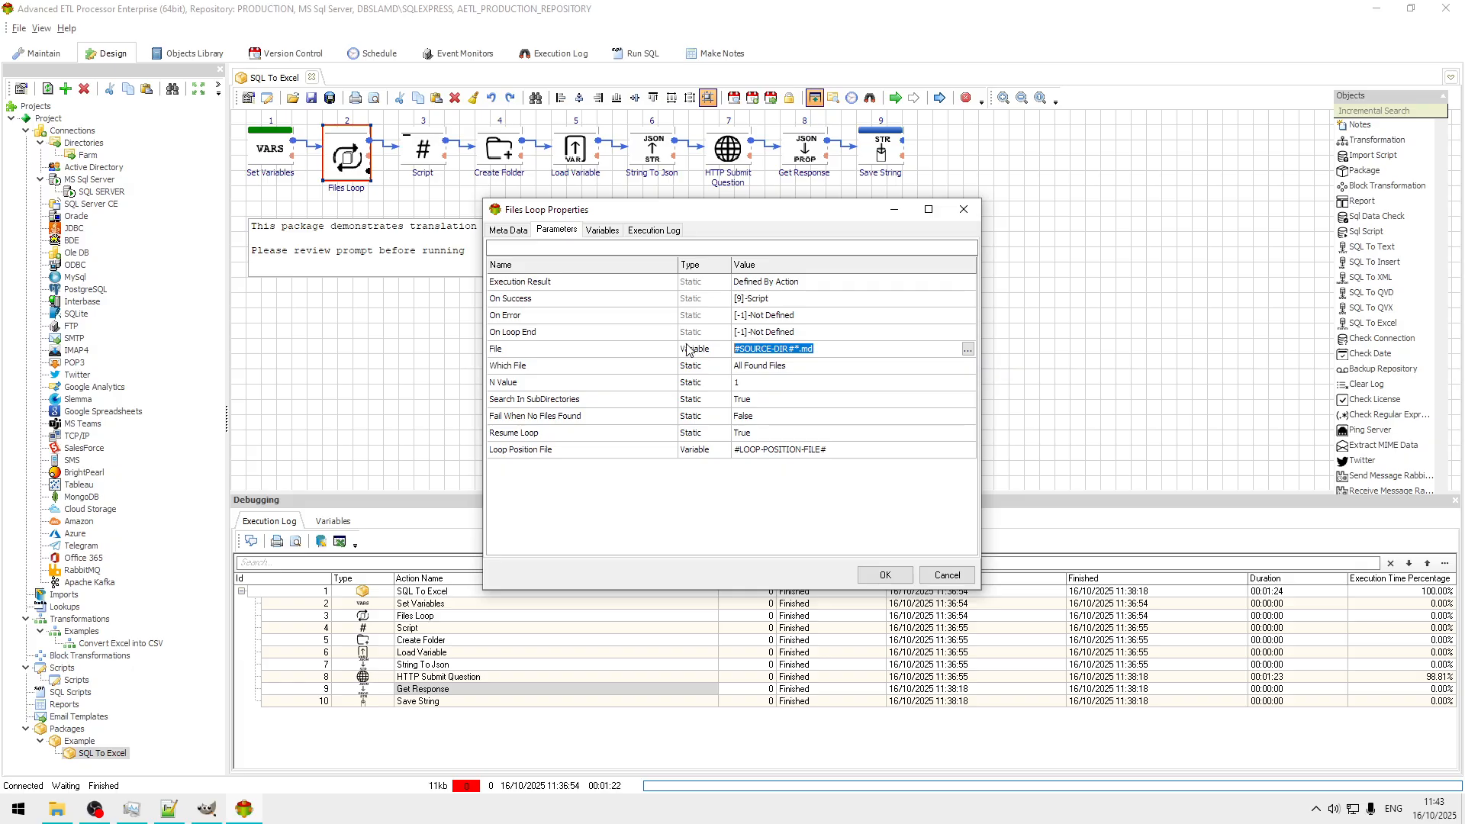
click(863, 450)
click(866, 448)
drag(866, 449, 701, 448)
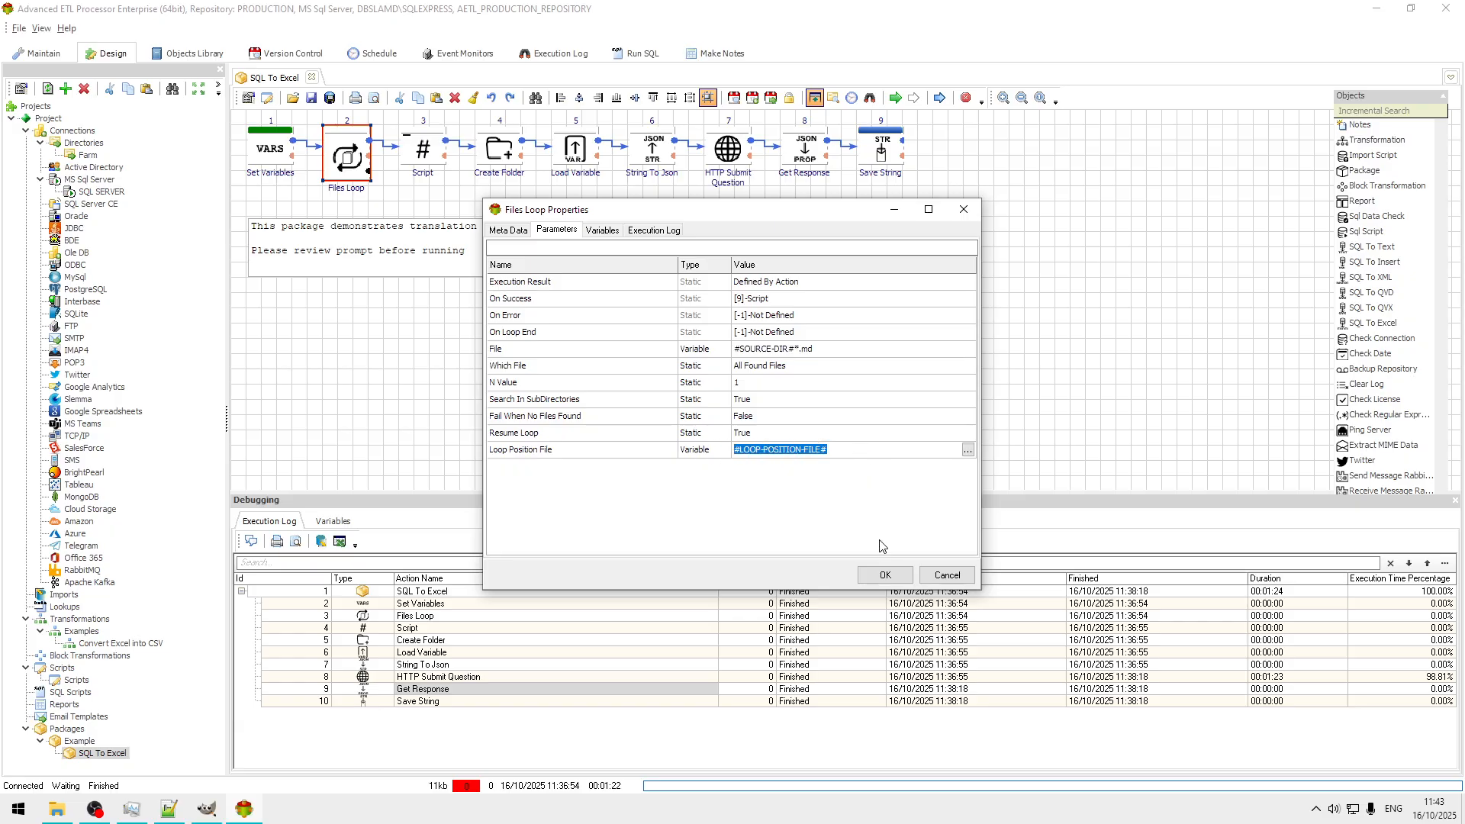
click(958, 581)
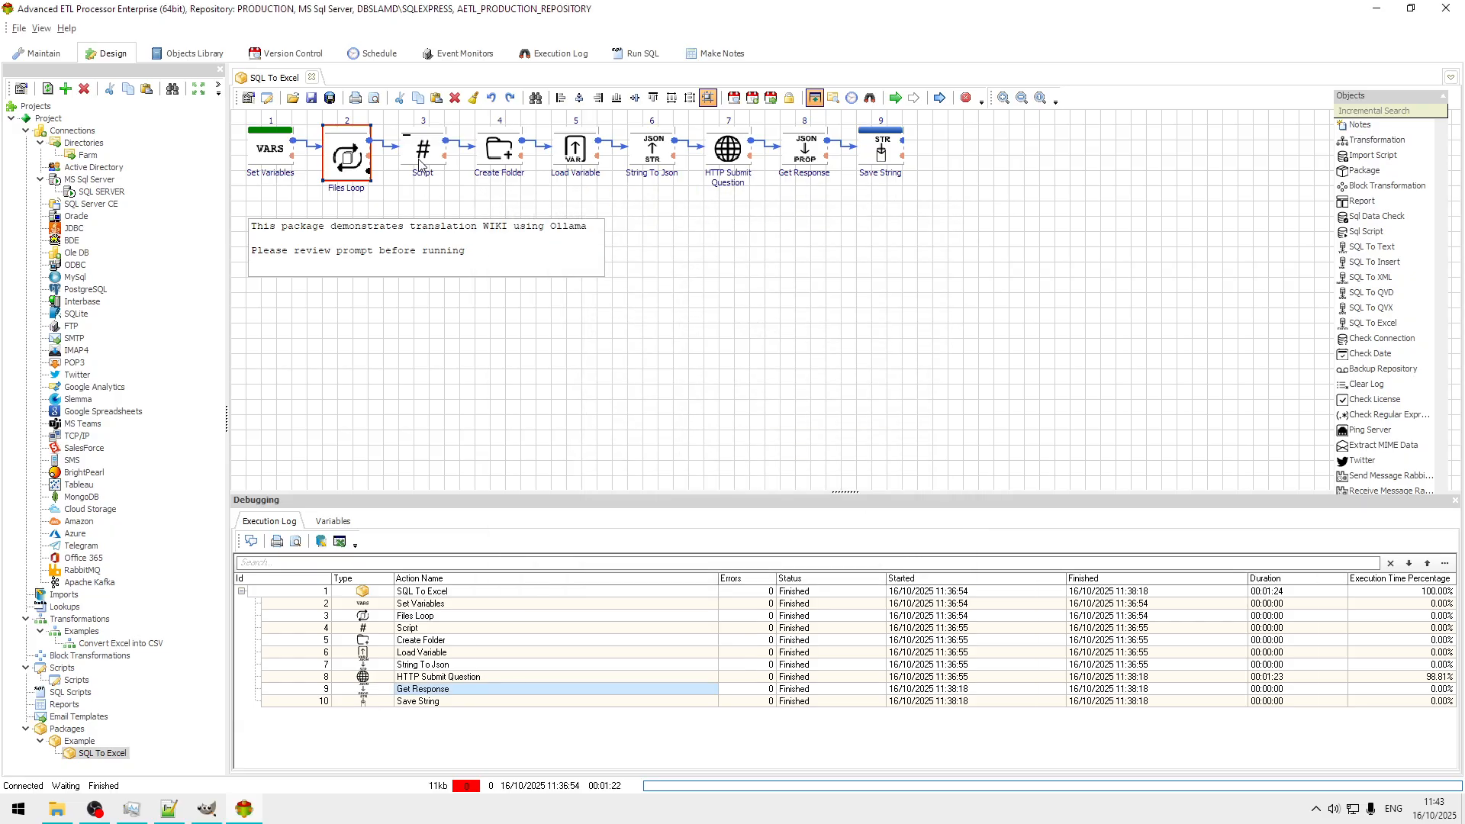
- Examine how the Script action's embedded Pascal code sets the #target-file# and #file-dir# variables, and close it without saving
click(424, 152)
double_click(425, 152)
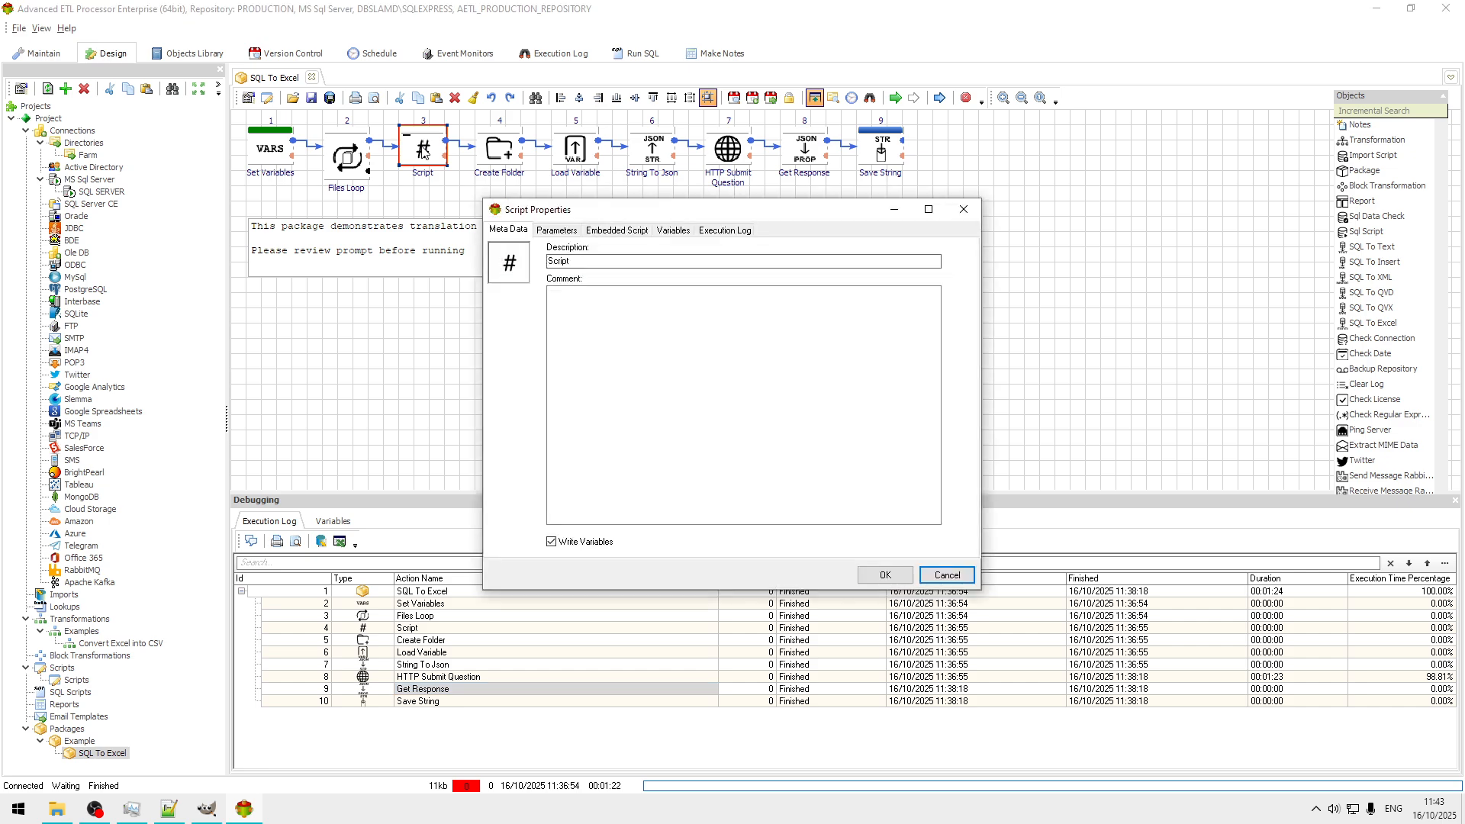
click(561, 230)
click(628, 231)
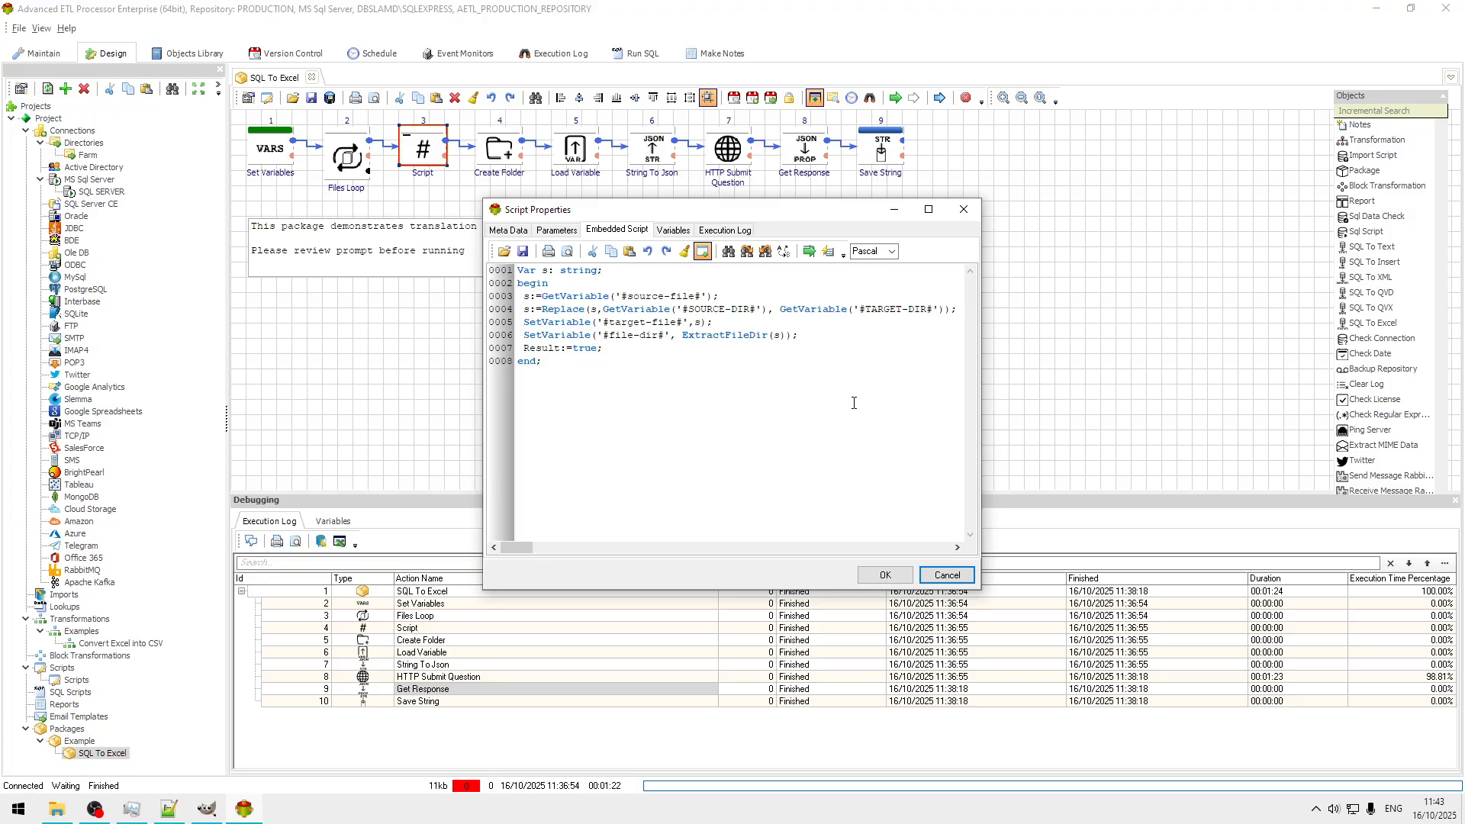
drag(676, 322, 617, 326)
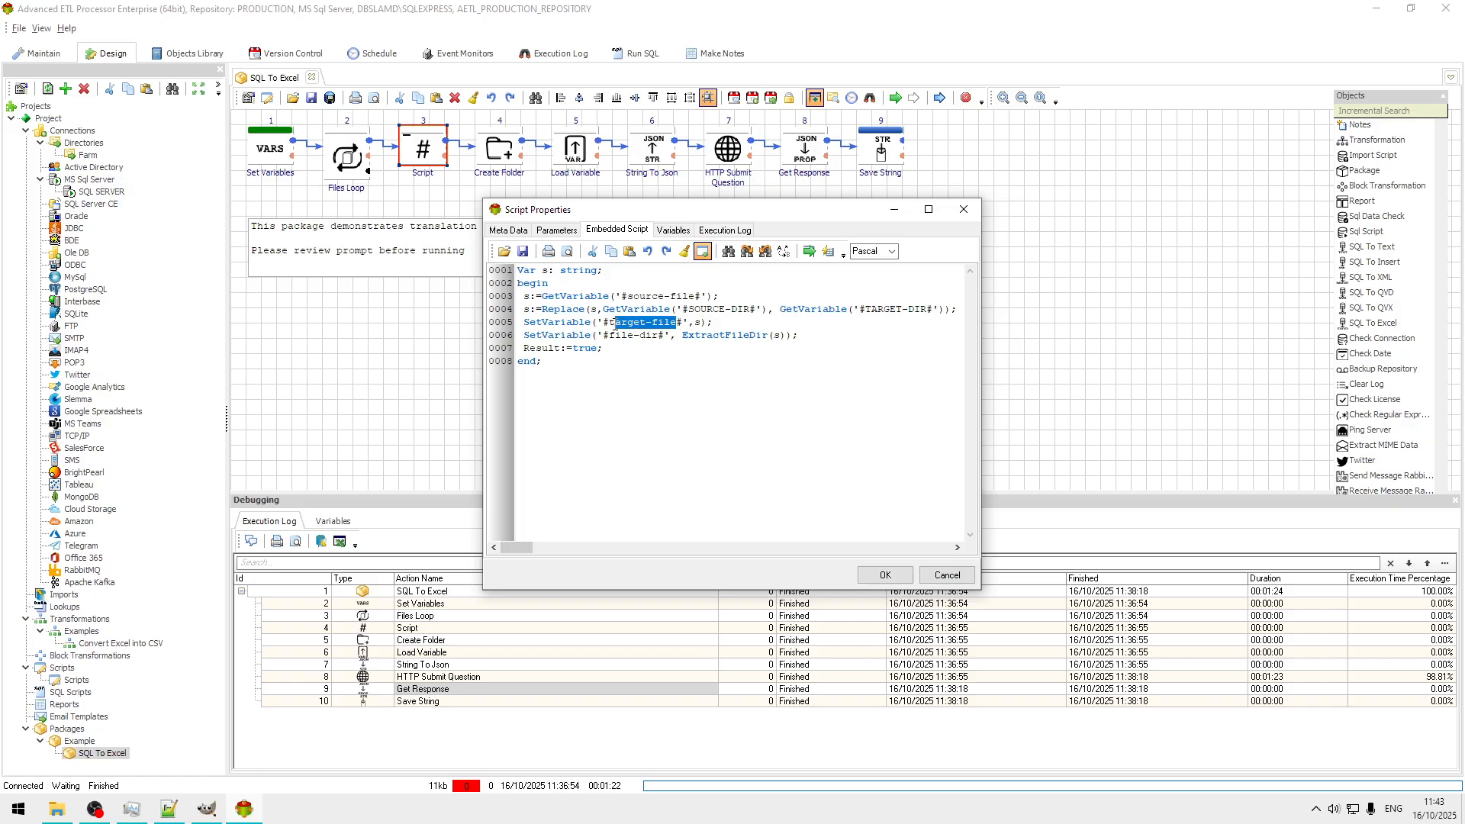
click(665, 363)
drag(663, 340, 604, 338)
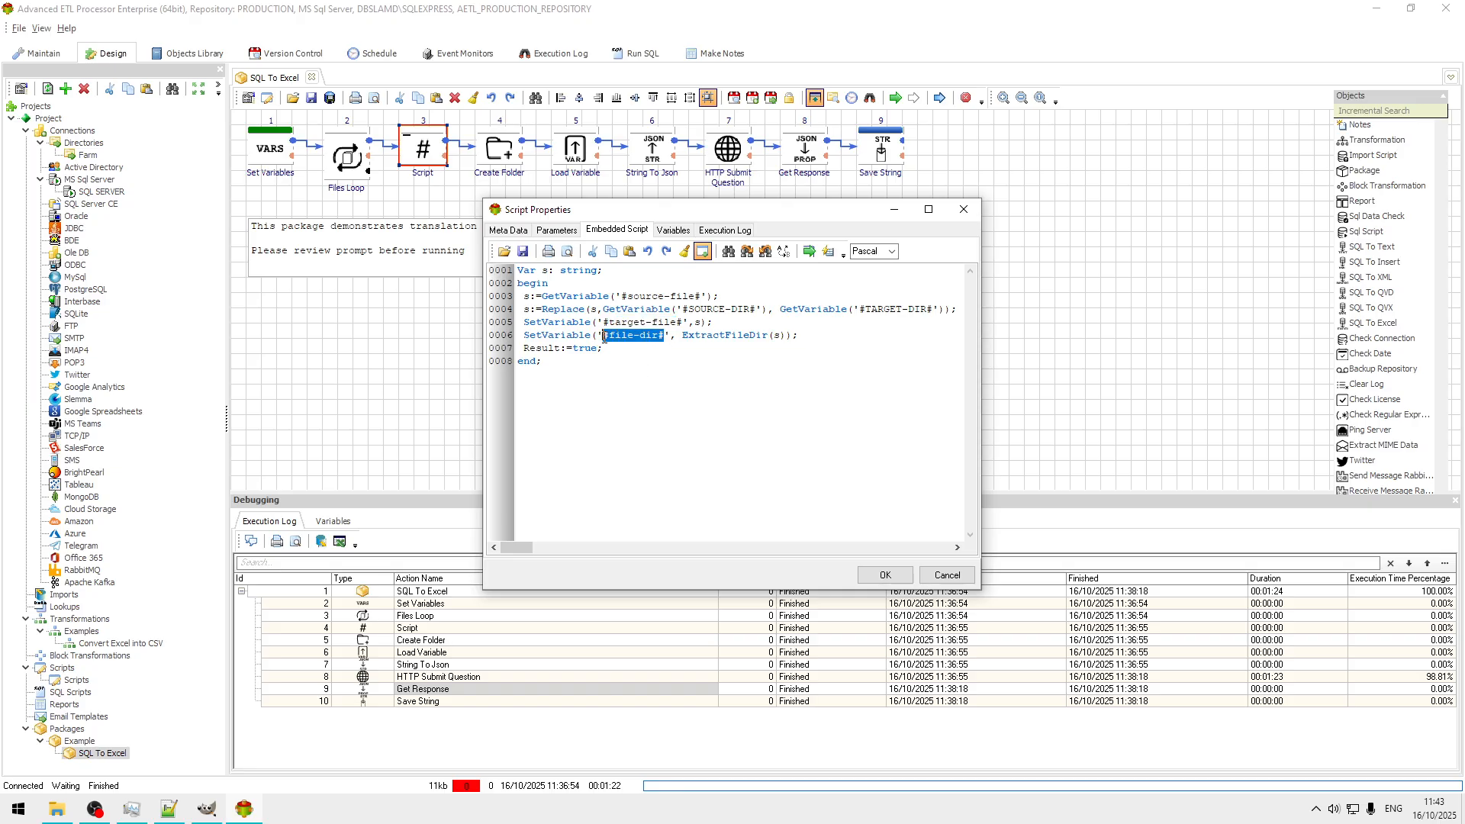
click(947, 576)
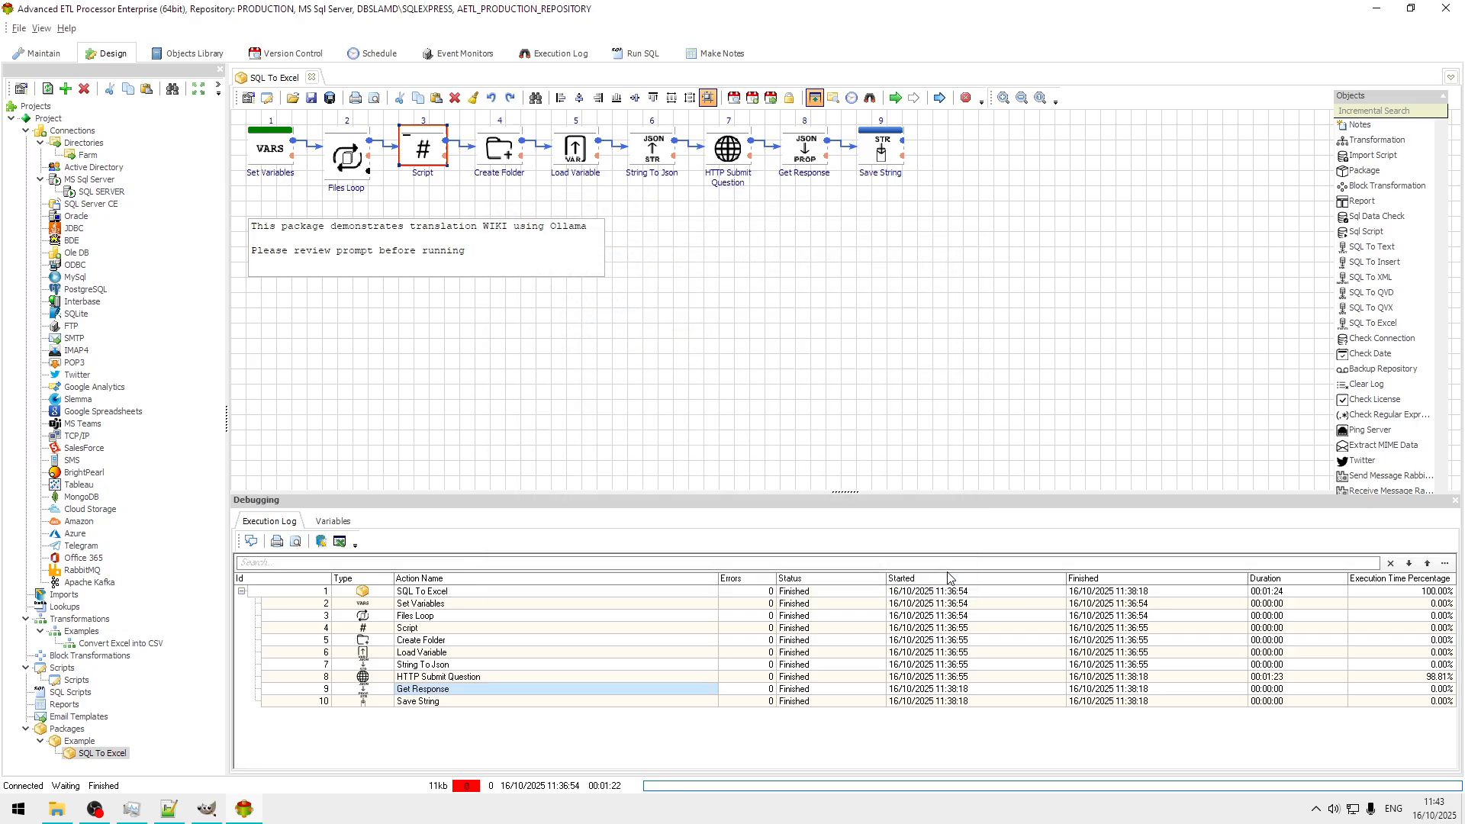
- Check the folder parameter of the Create Folder action and close its properties without saving
double_click(506, 157)
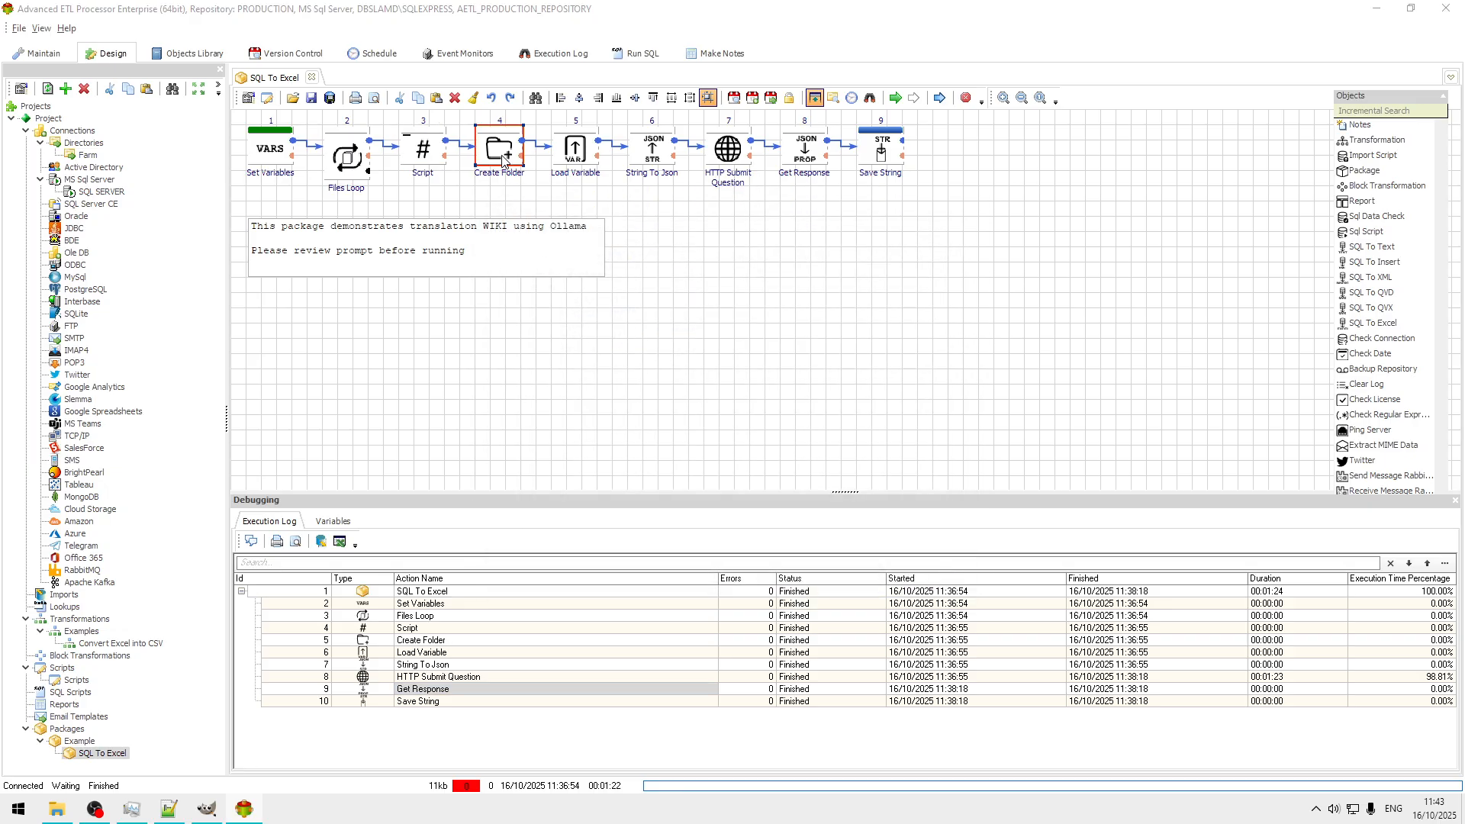
click(559, 231)
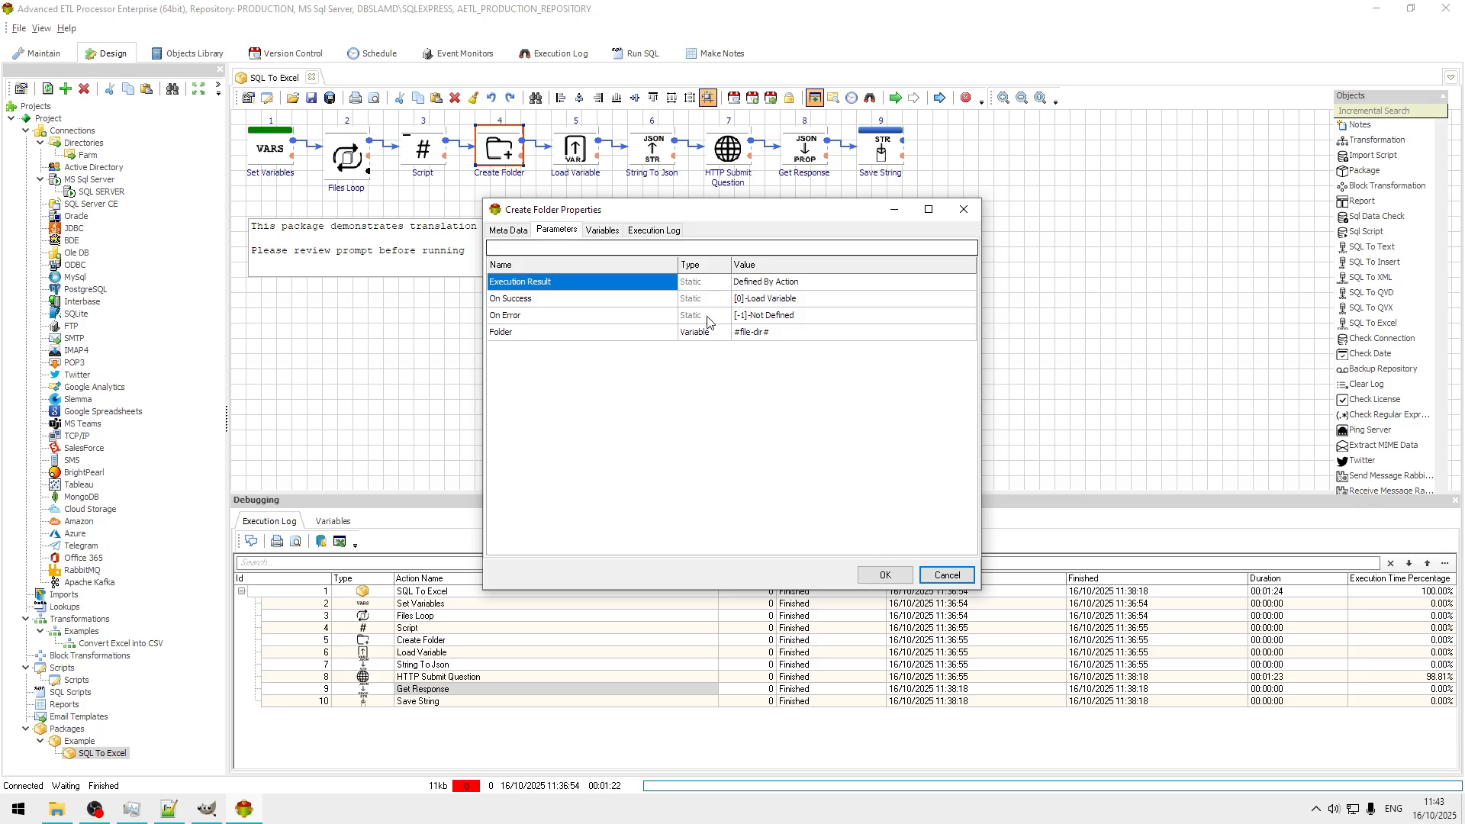
click(958, 579)
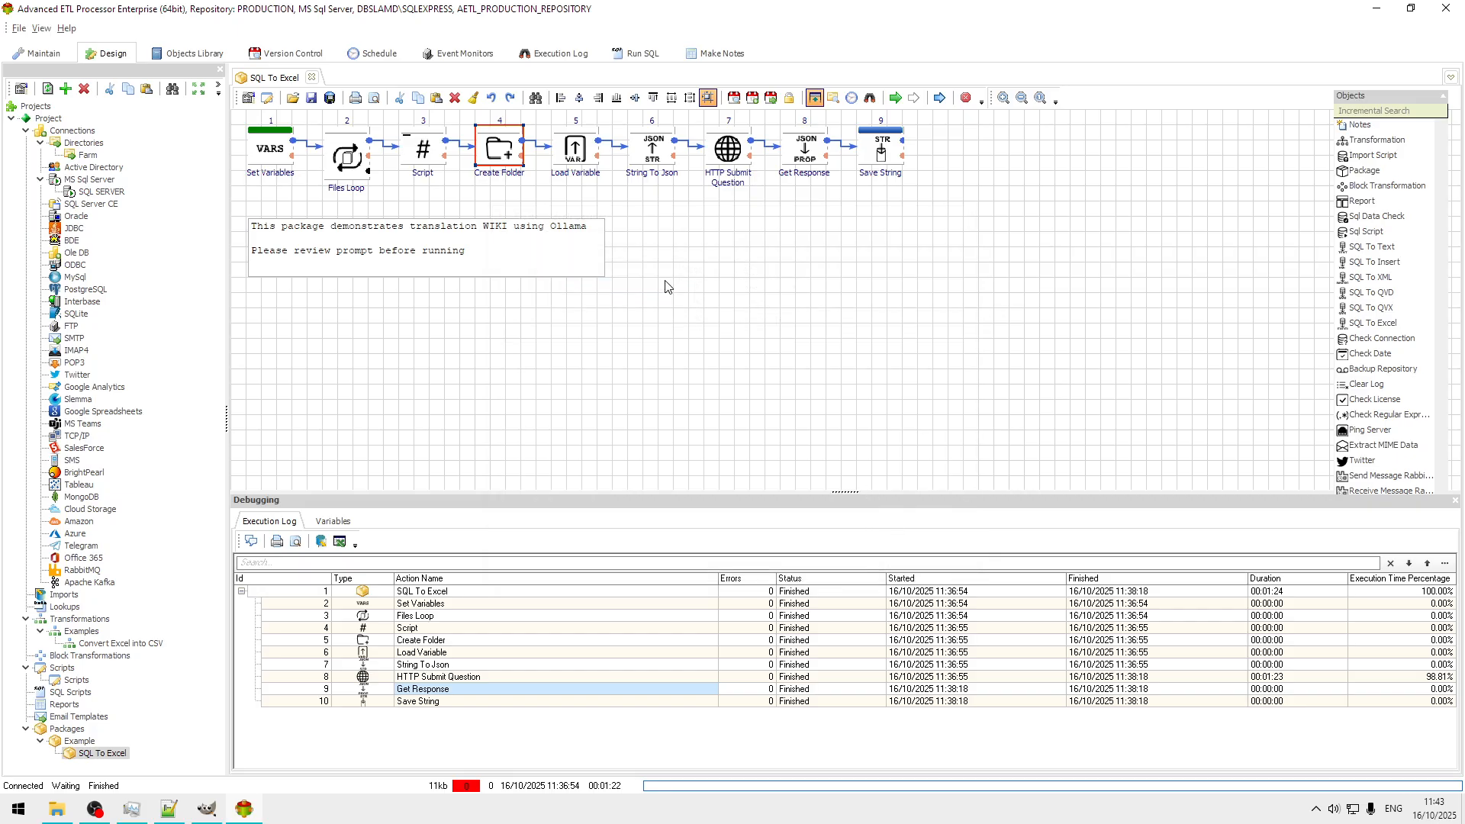
- Review the Load Variable action's source file parameter and its output variable, and close its properties without saving
double_click(574, 150)
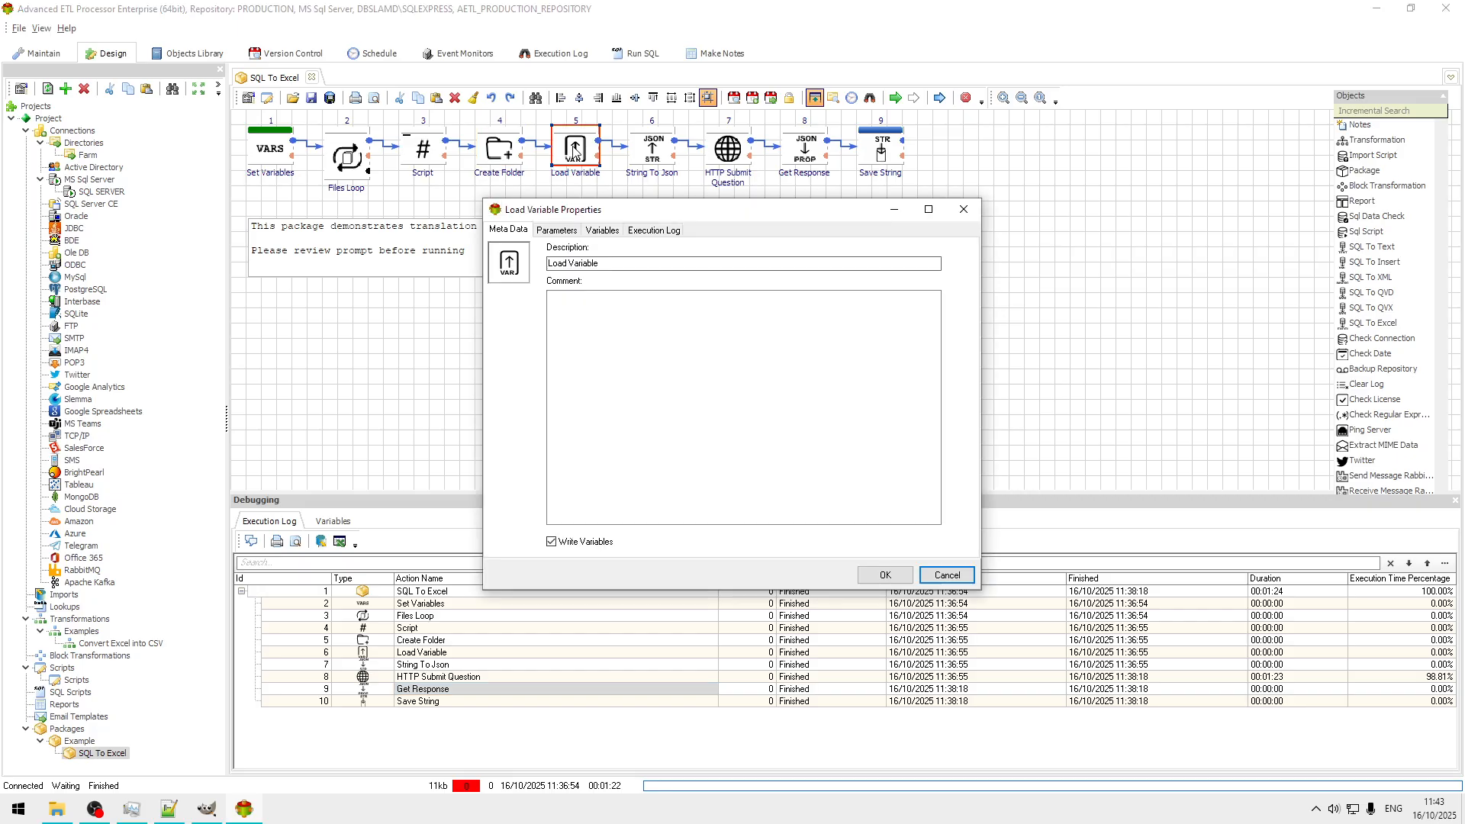
click(565, 232)
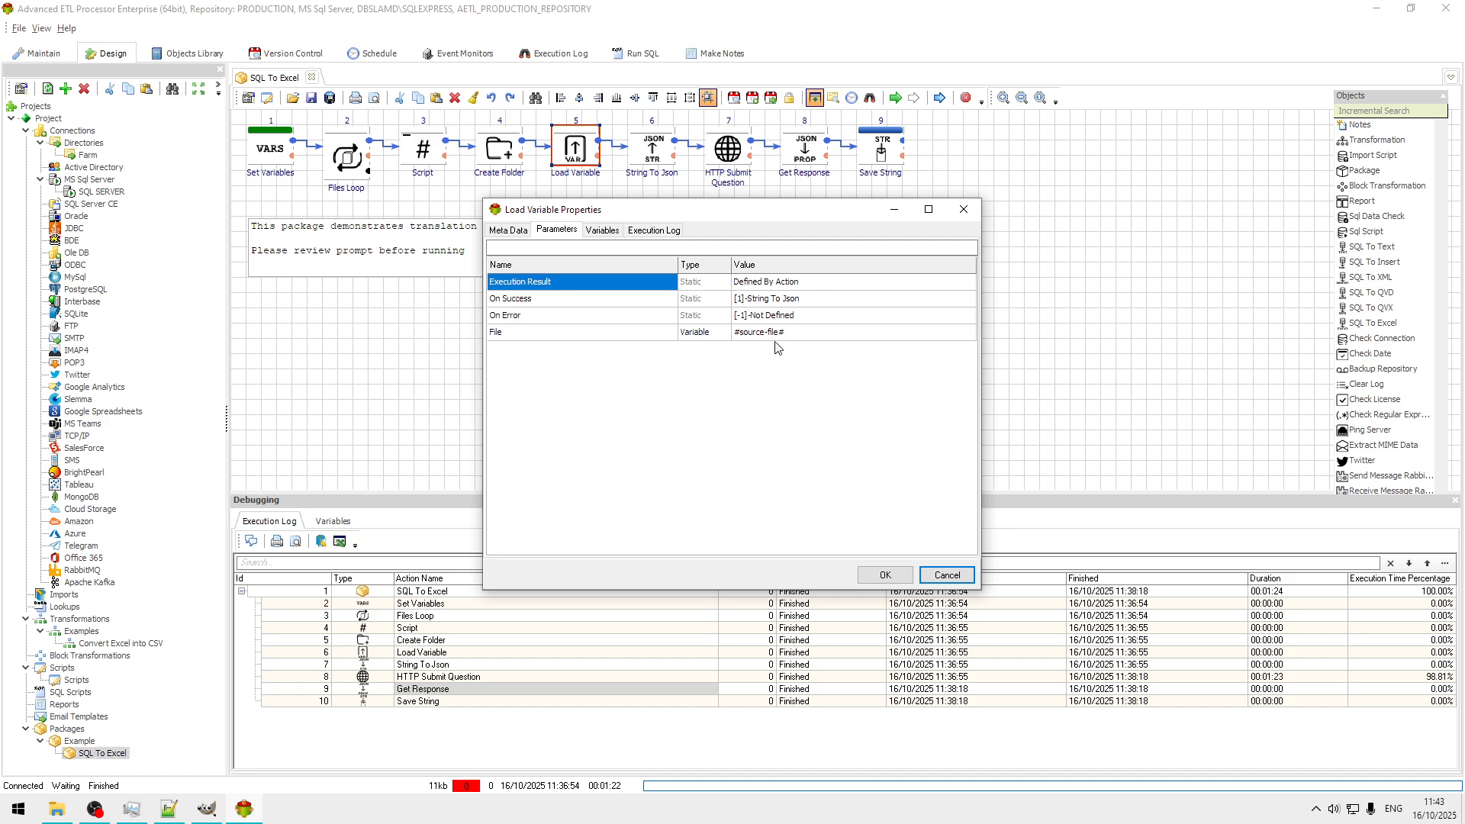
click(808, 332)
click(809, 330)
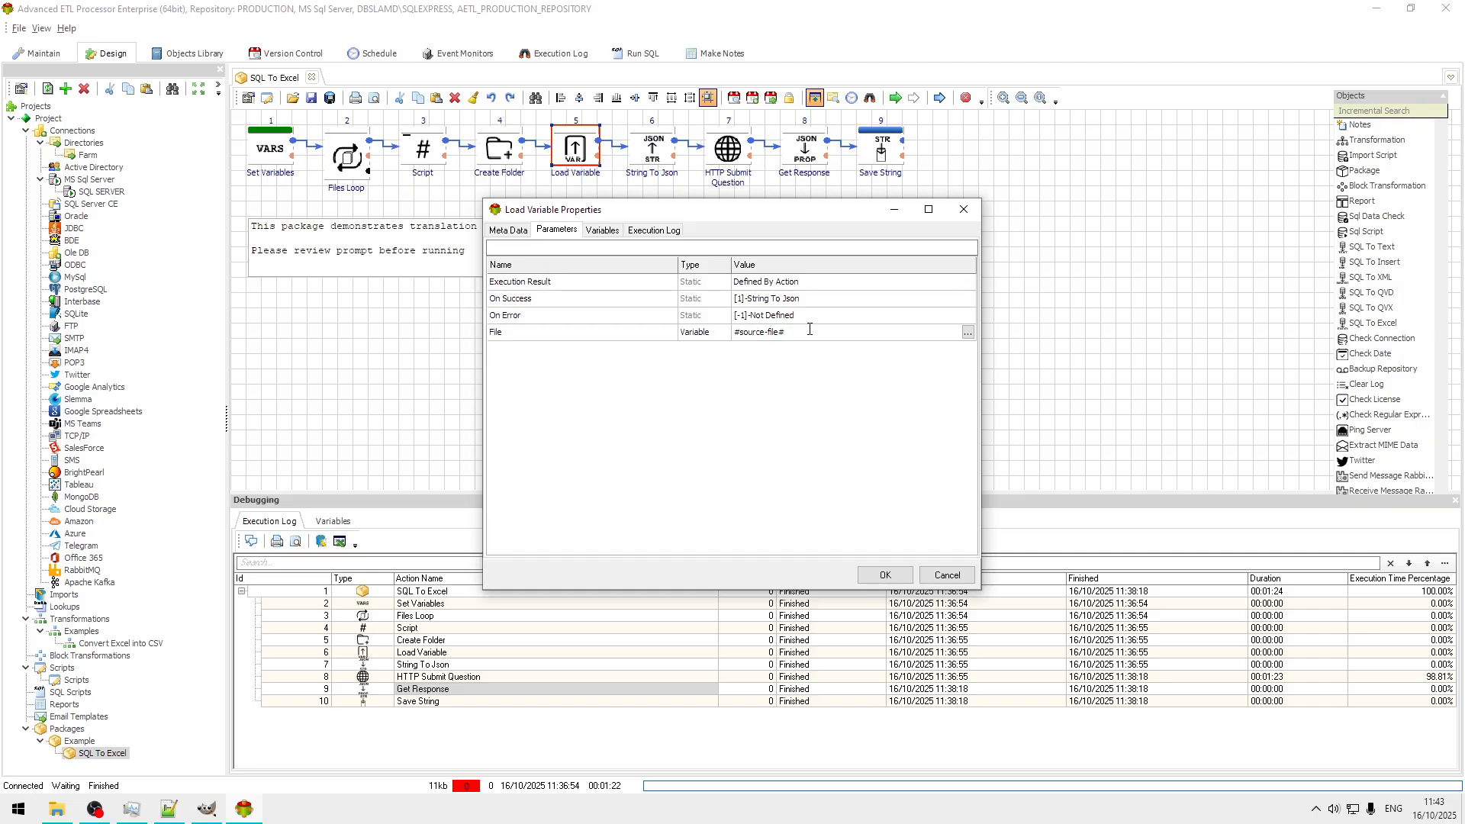
key(Return)
click(606, 231)
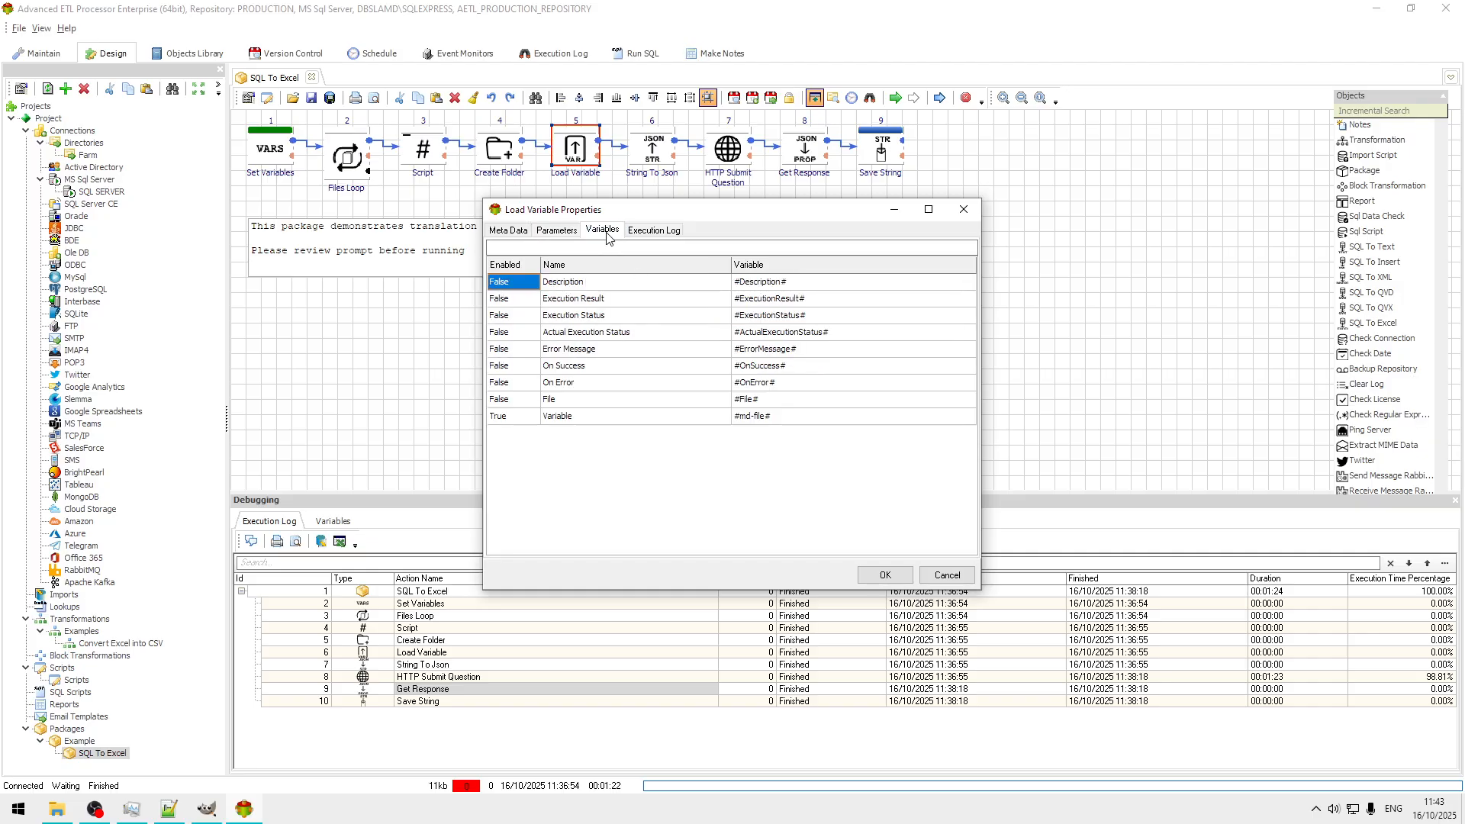
click(807, 416)
click(809, 414)
drag(808, 415, 721, 414)
click(956, 581)
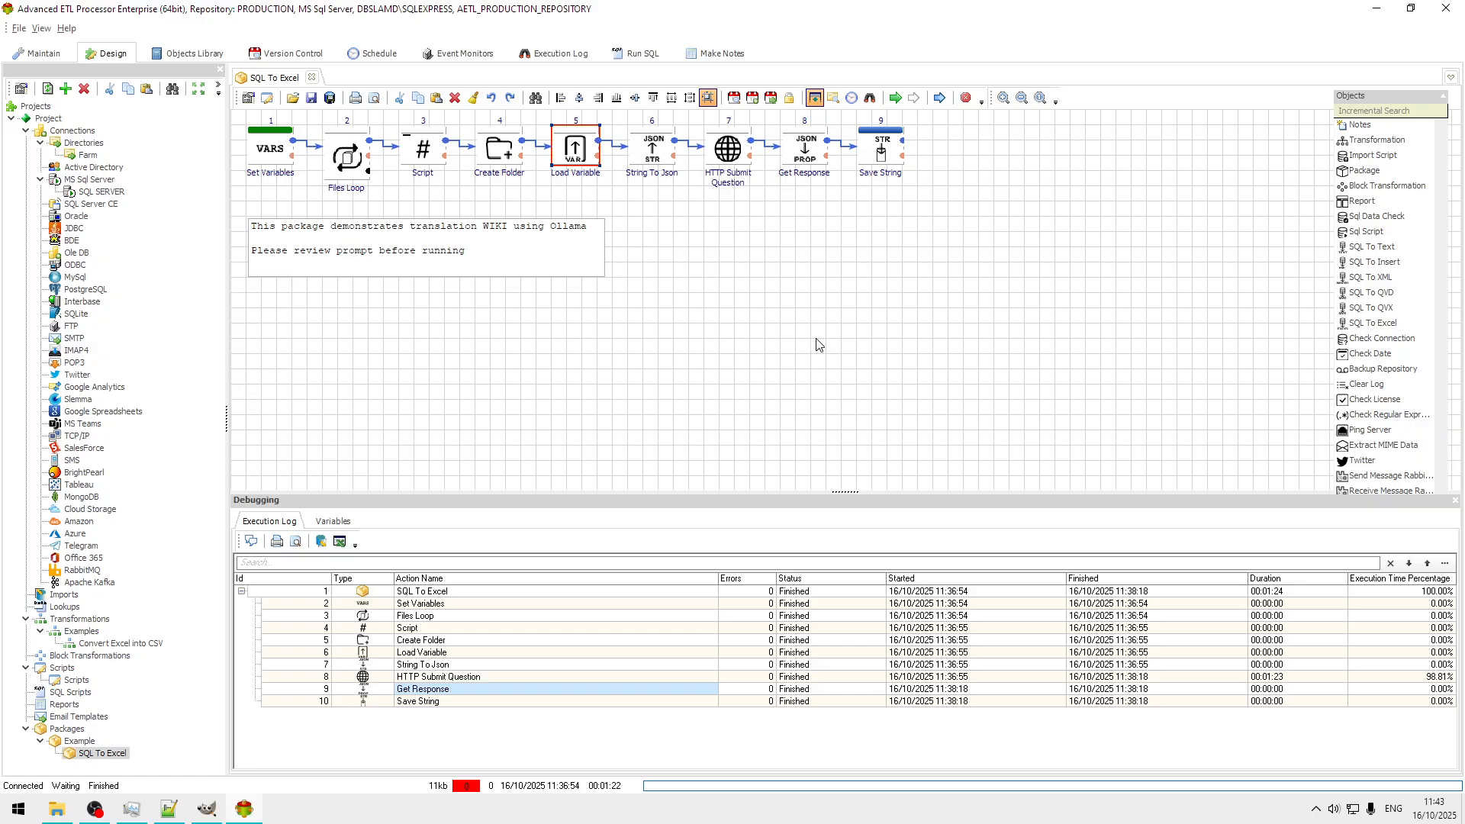
- Read the full translation prompt in the String To Json action's value, noting its #LANGUAGE# and #md-file# variables, and discard any changes
click(650, 160)
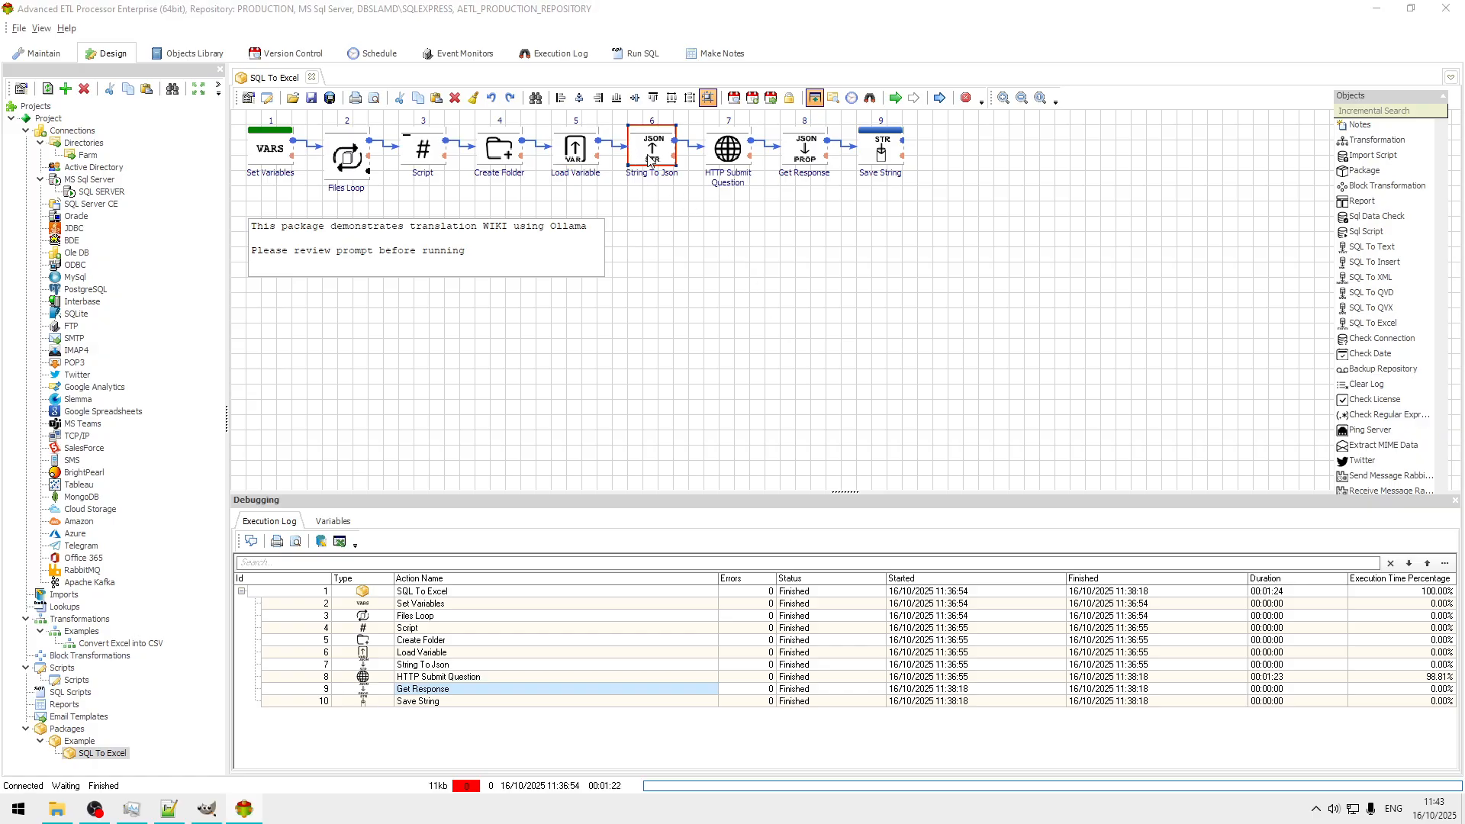
double_click(650, 160)
click(556, 230)
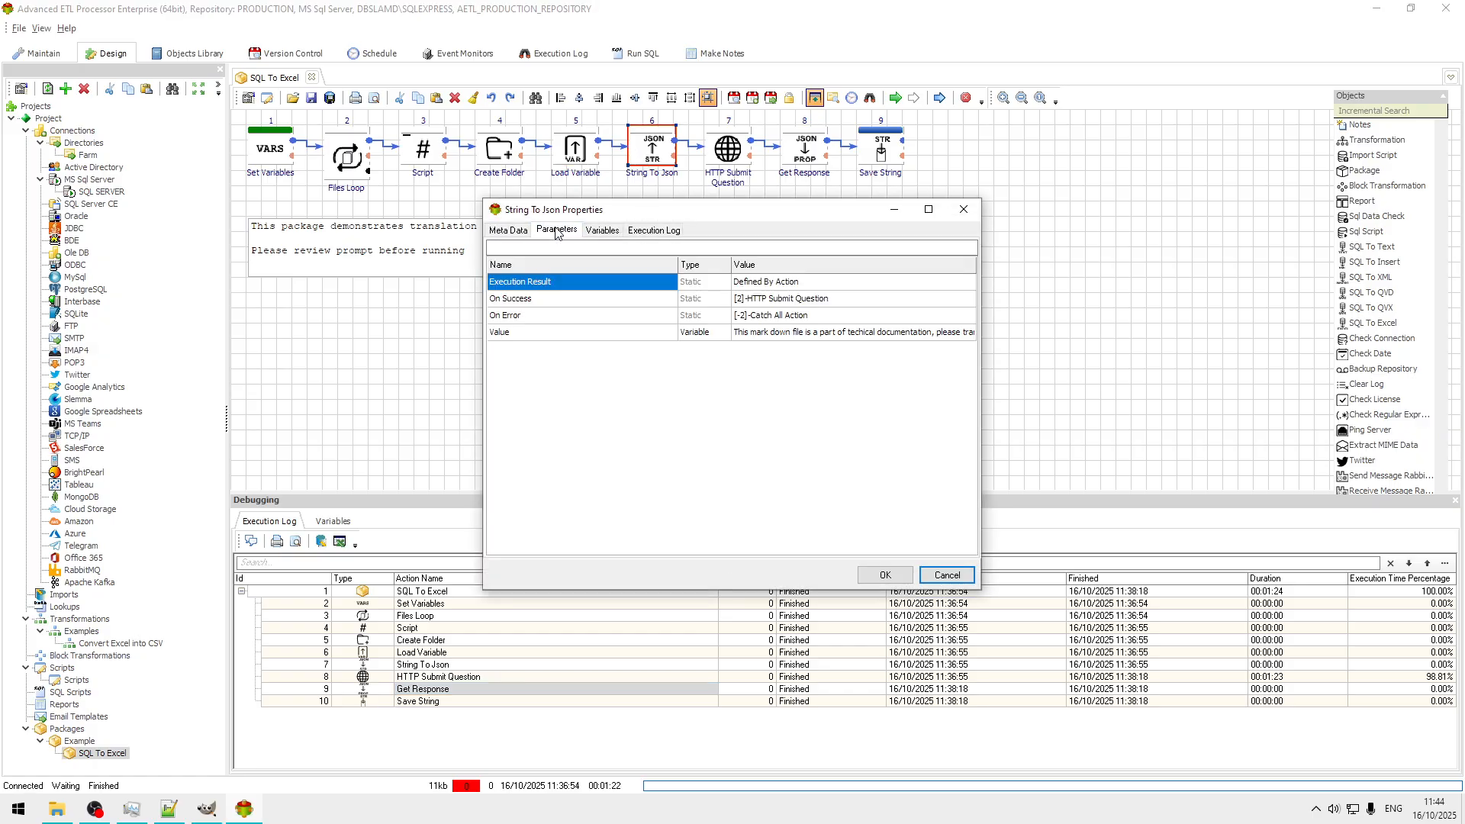
click(856, 333)
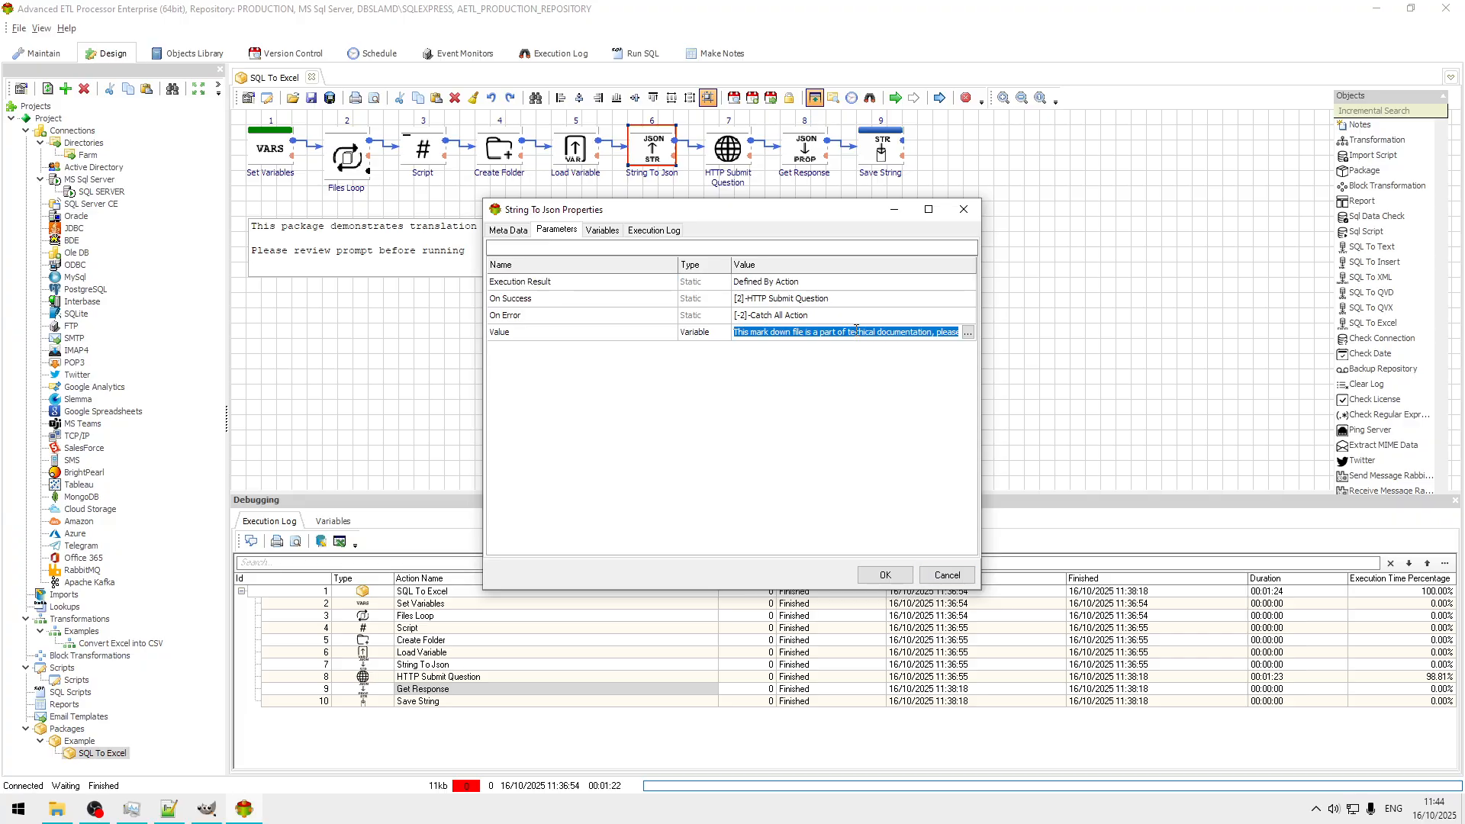
double_click(856, 331)
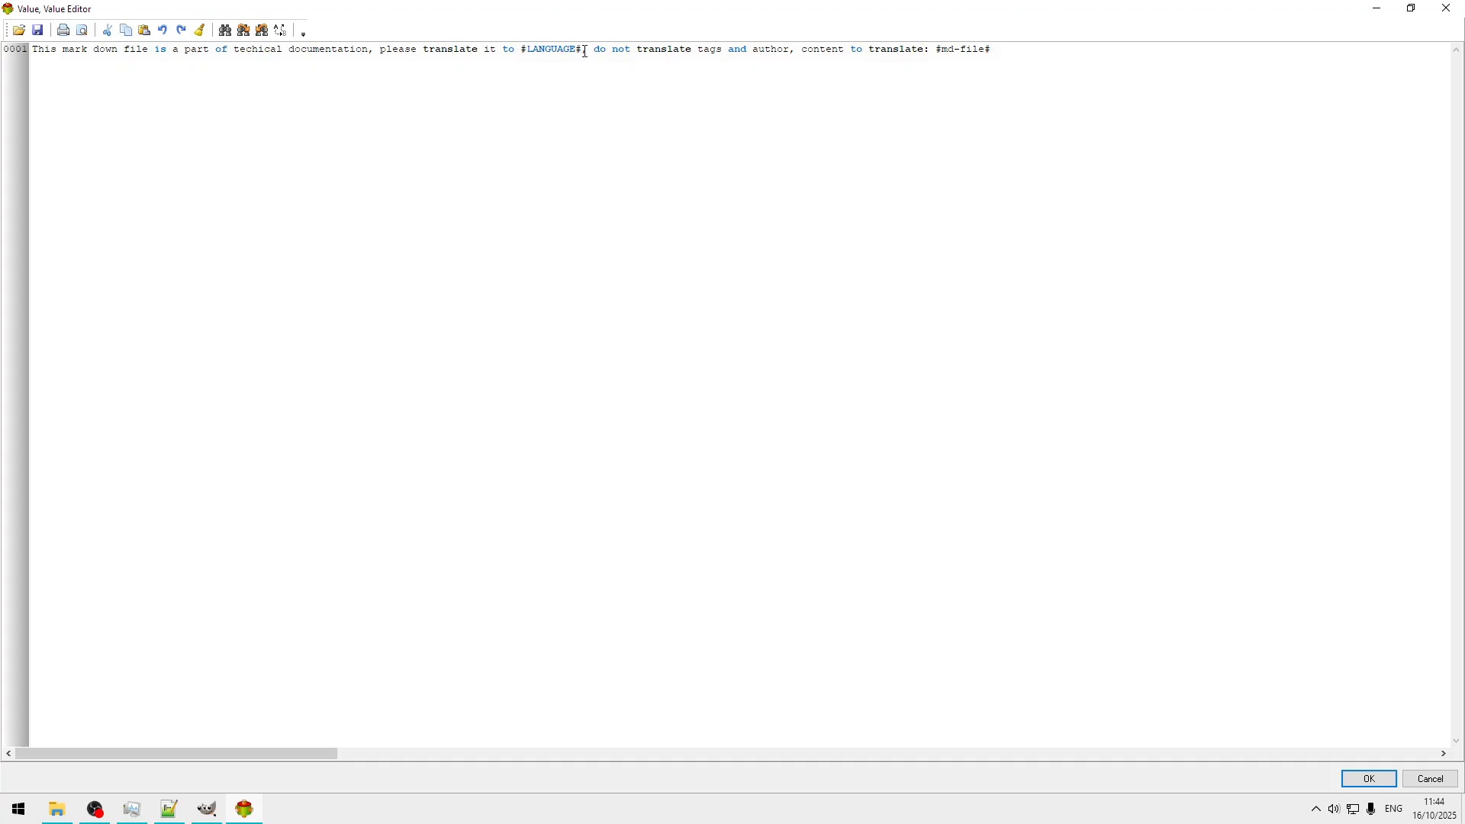
drag(582, 50, 522, 49)
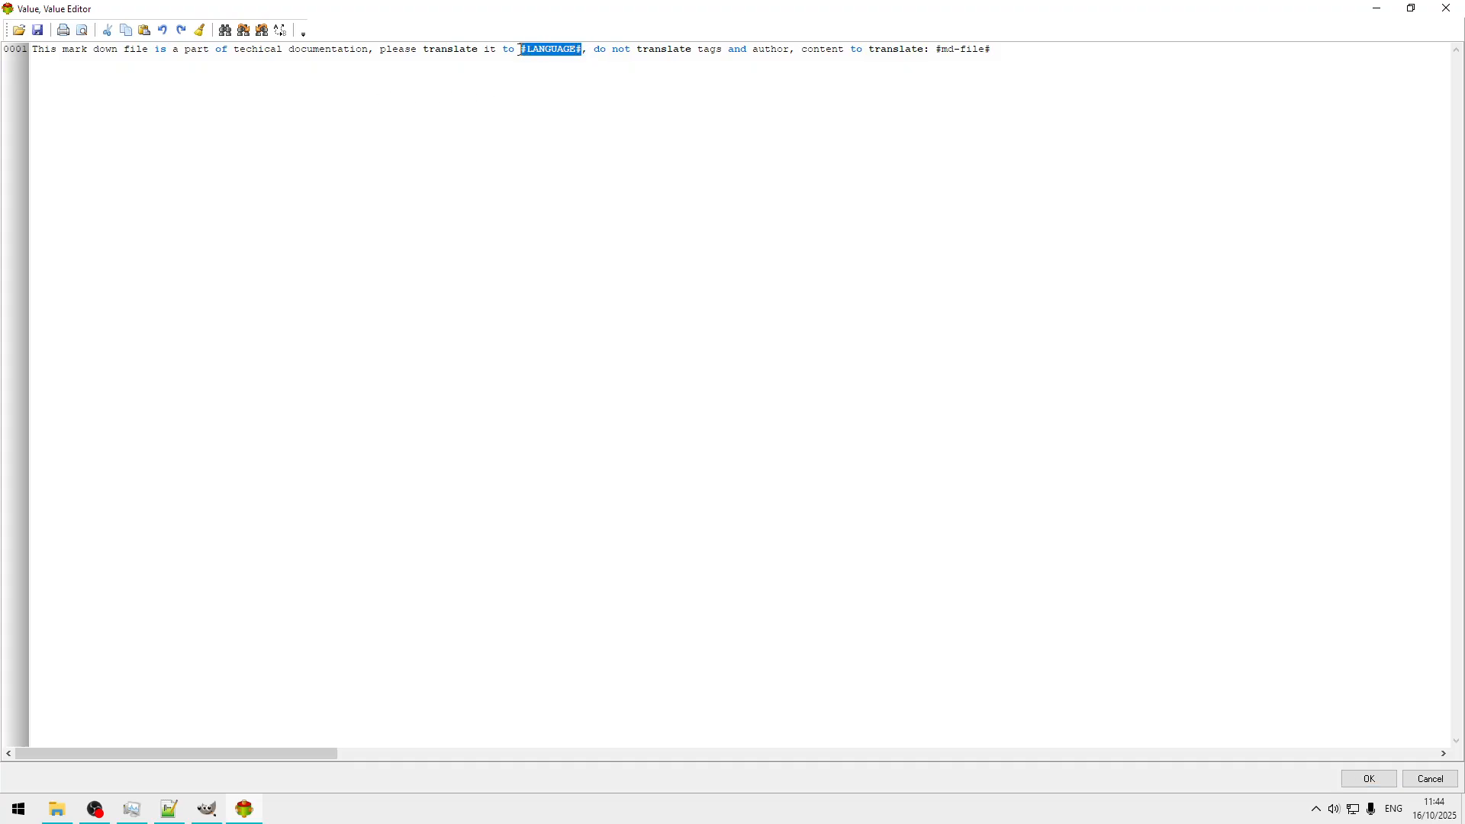
click(628, 102)
drag(1024, 52, 934, 51)
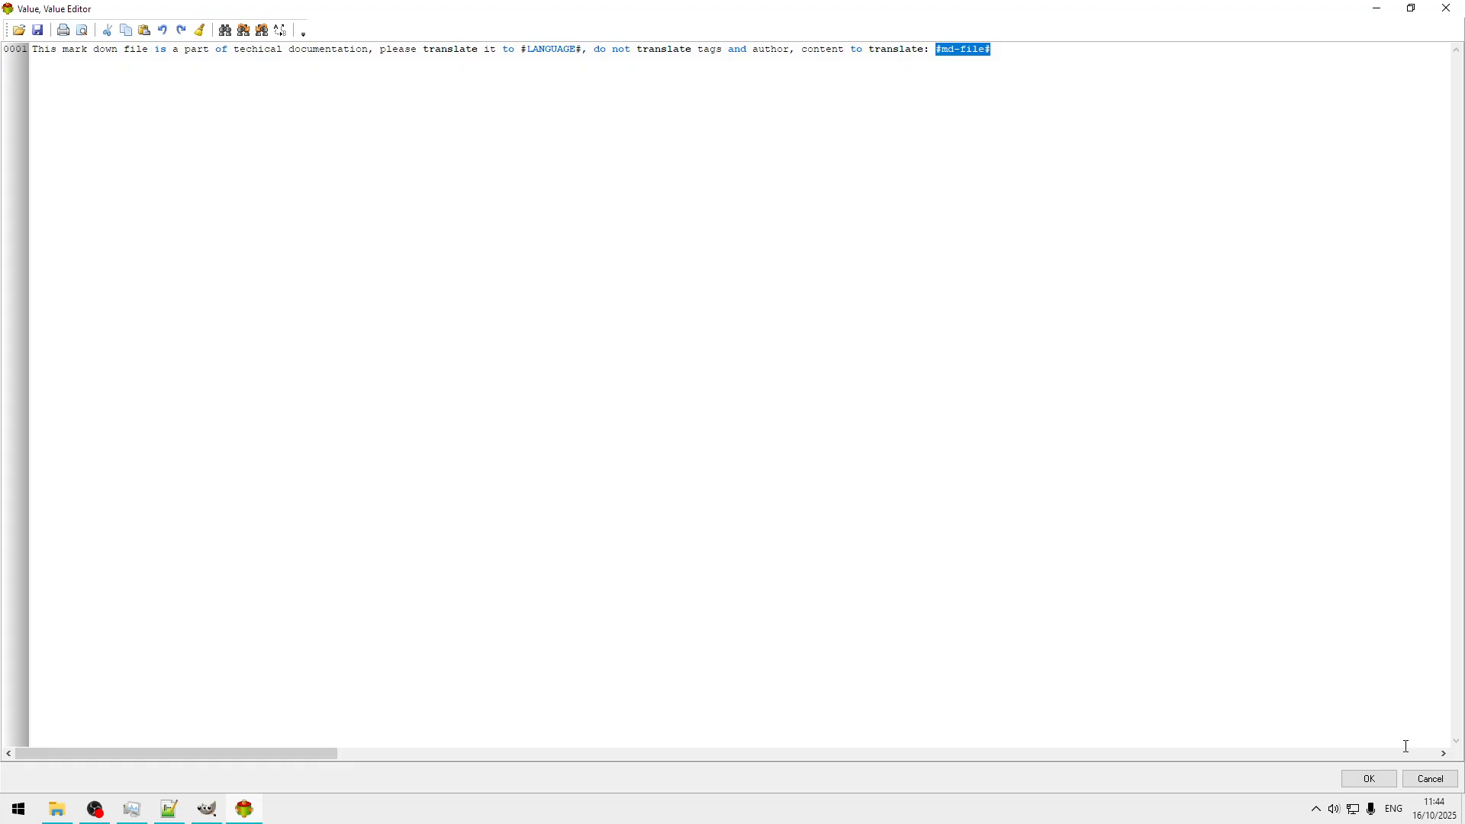
click(1431, 778)
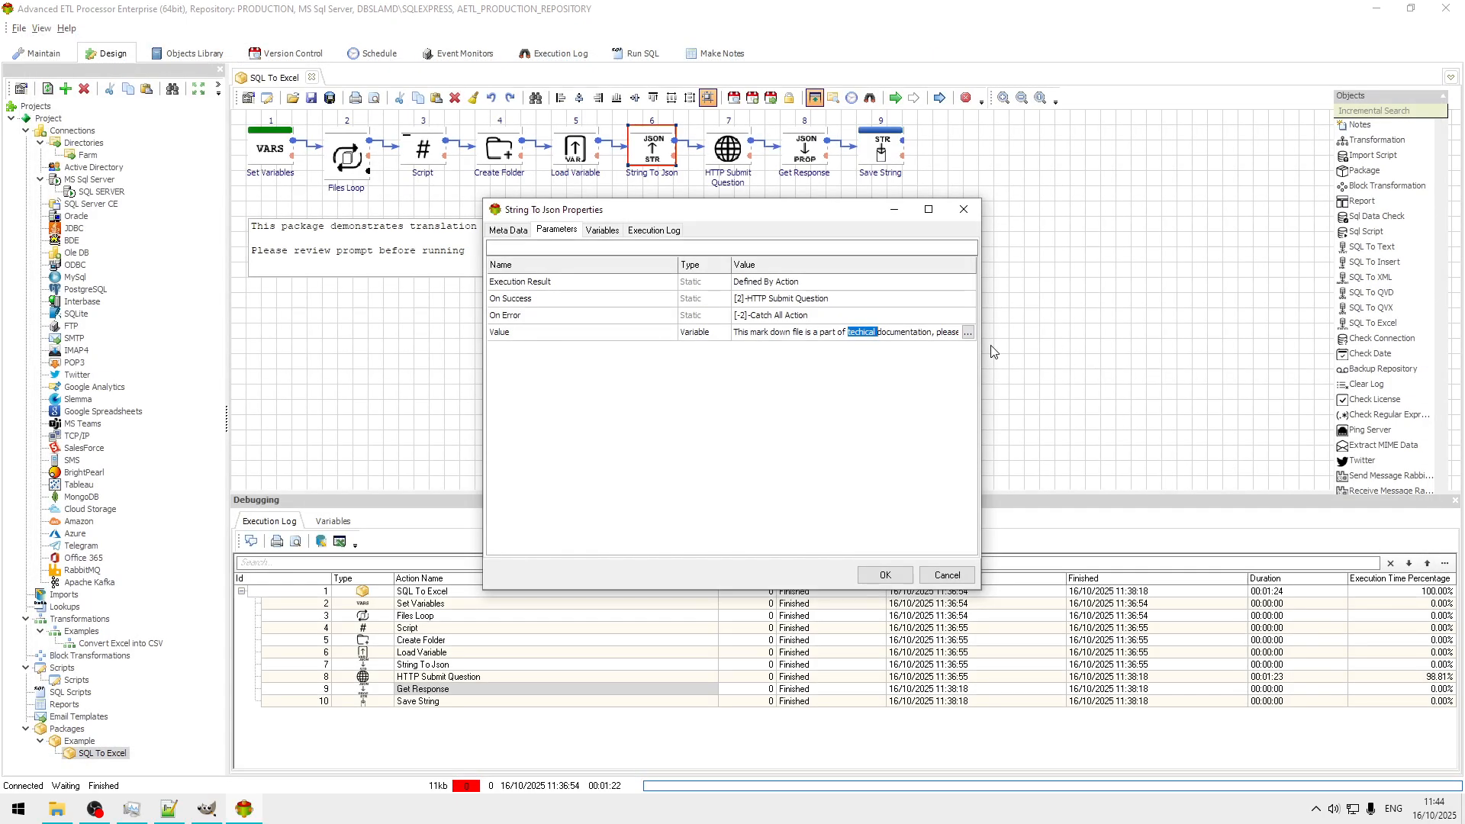
click(962, 578)
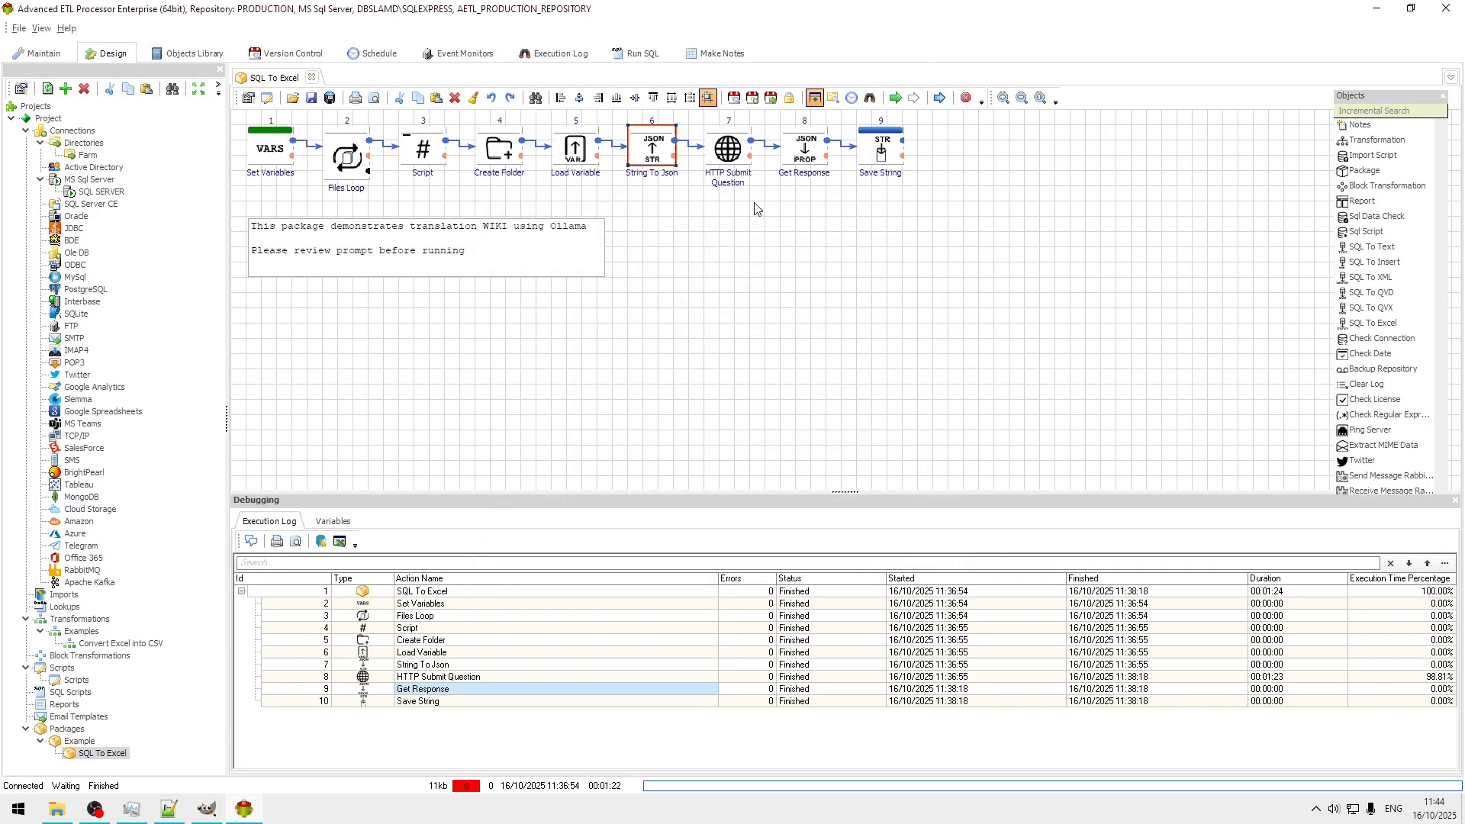
- Review the HTTP Submit Question action's URL, body and response file parameters, and close its properties without saving
click(729, 150)
double_click(729, 150)
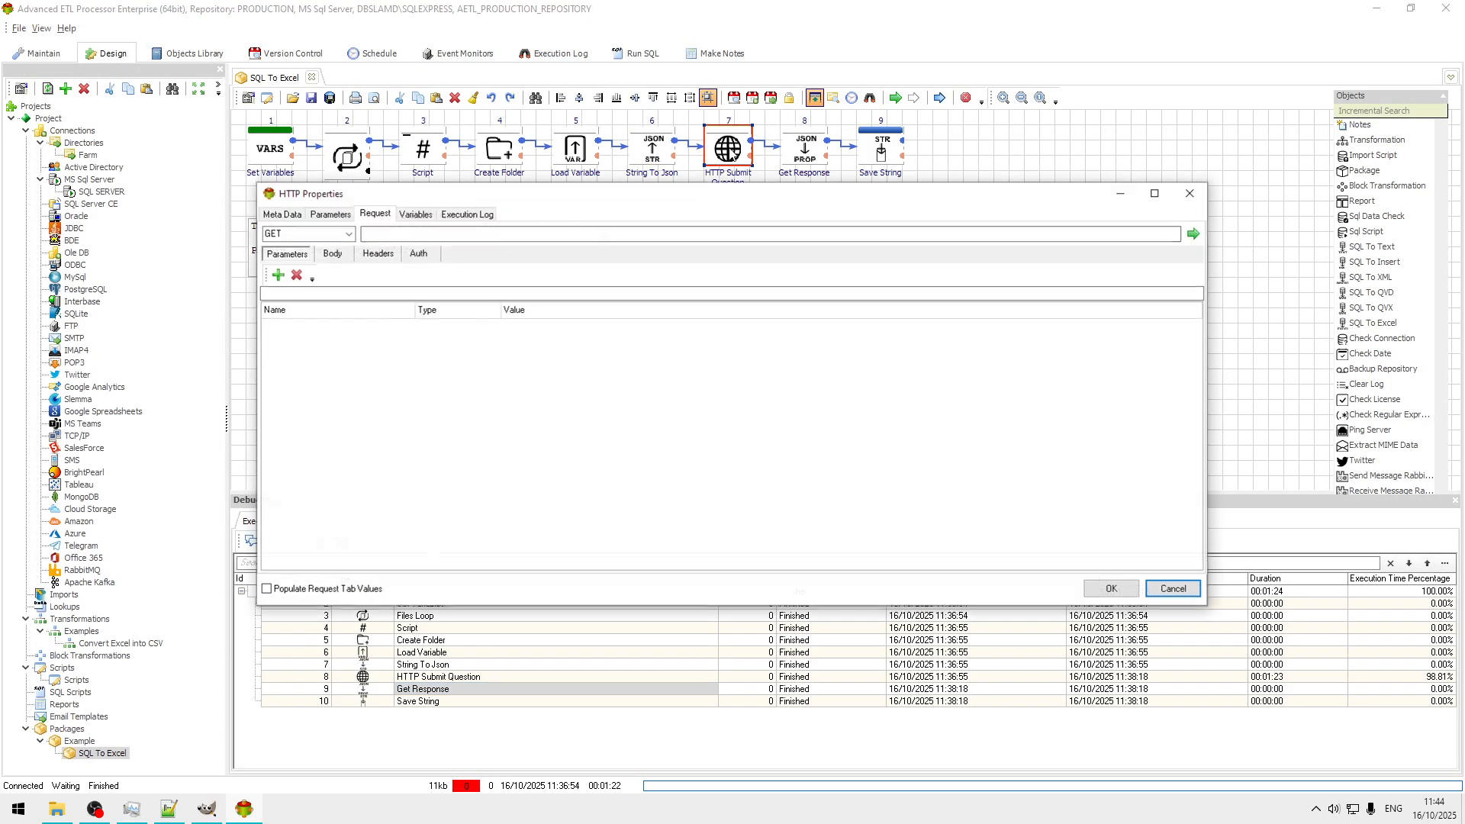
click(328, 215)
click(724, 337)
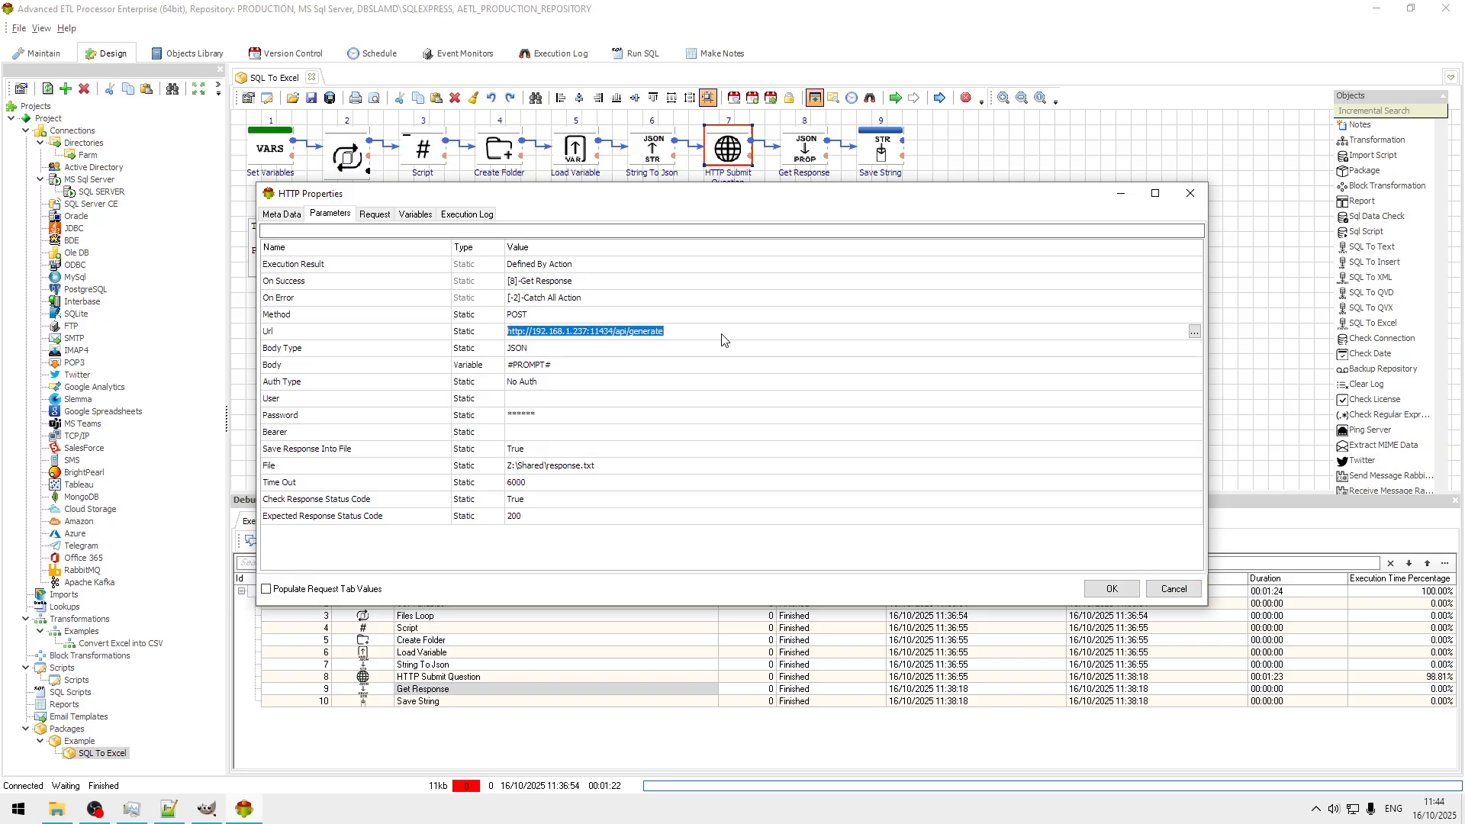
drag(723, 336, 474, 327)
click(597, 367)
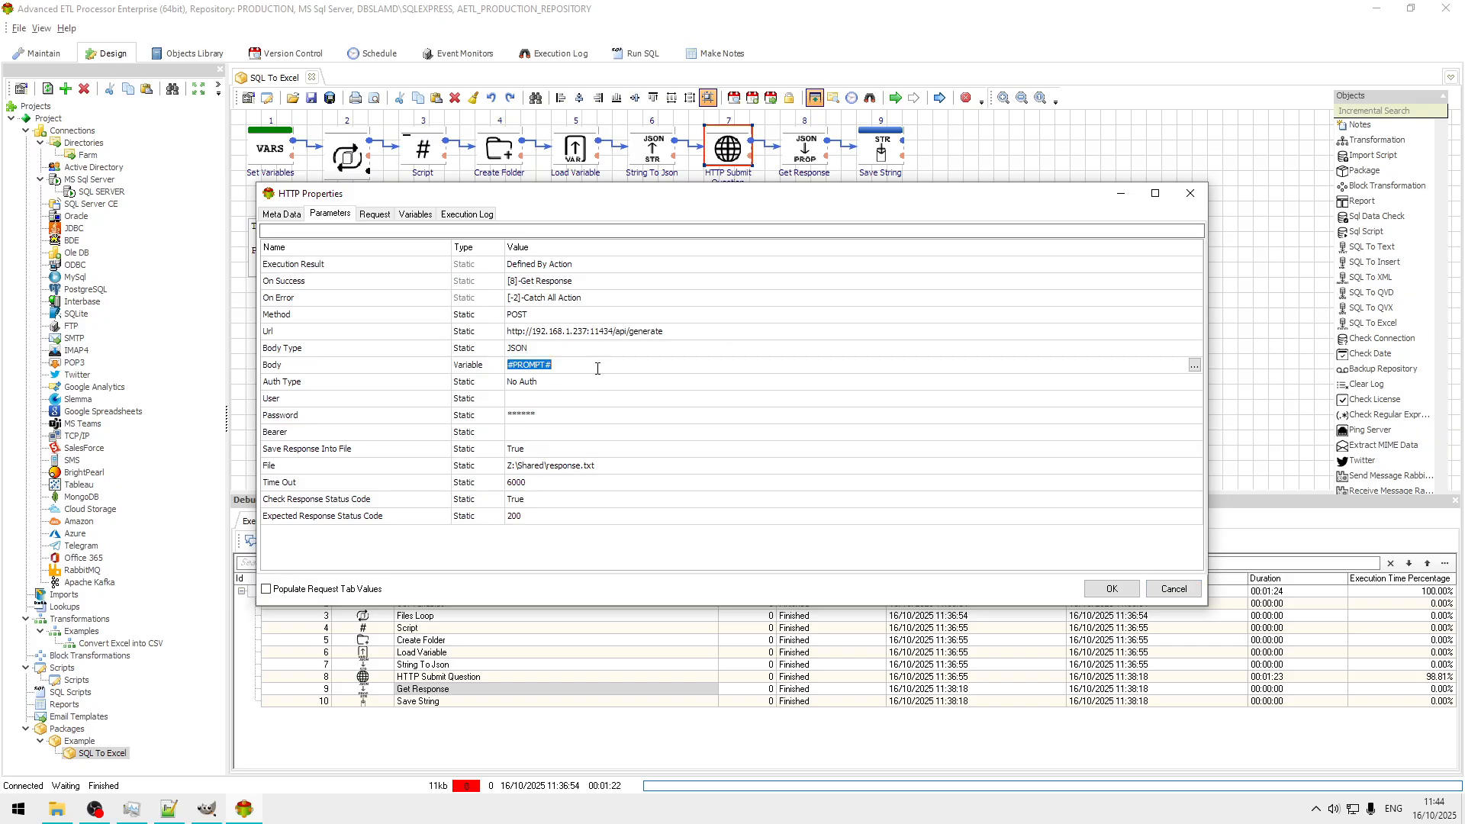
click(629, 466)
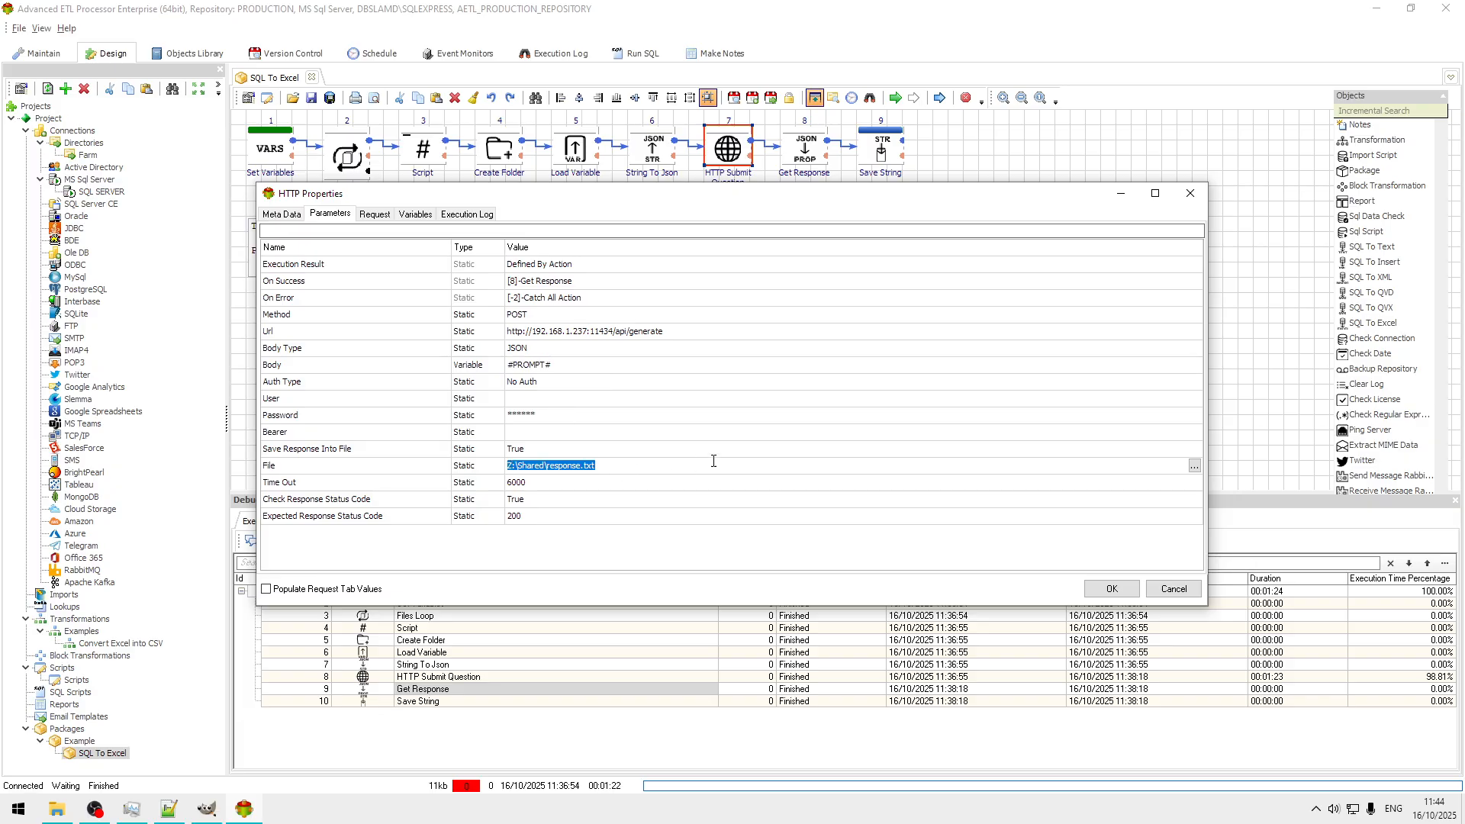
click(1173, 588)
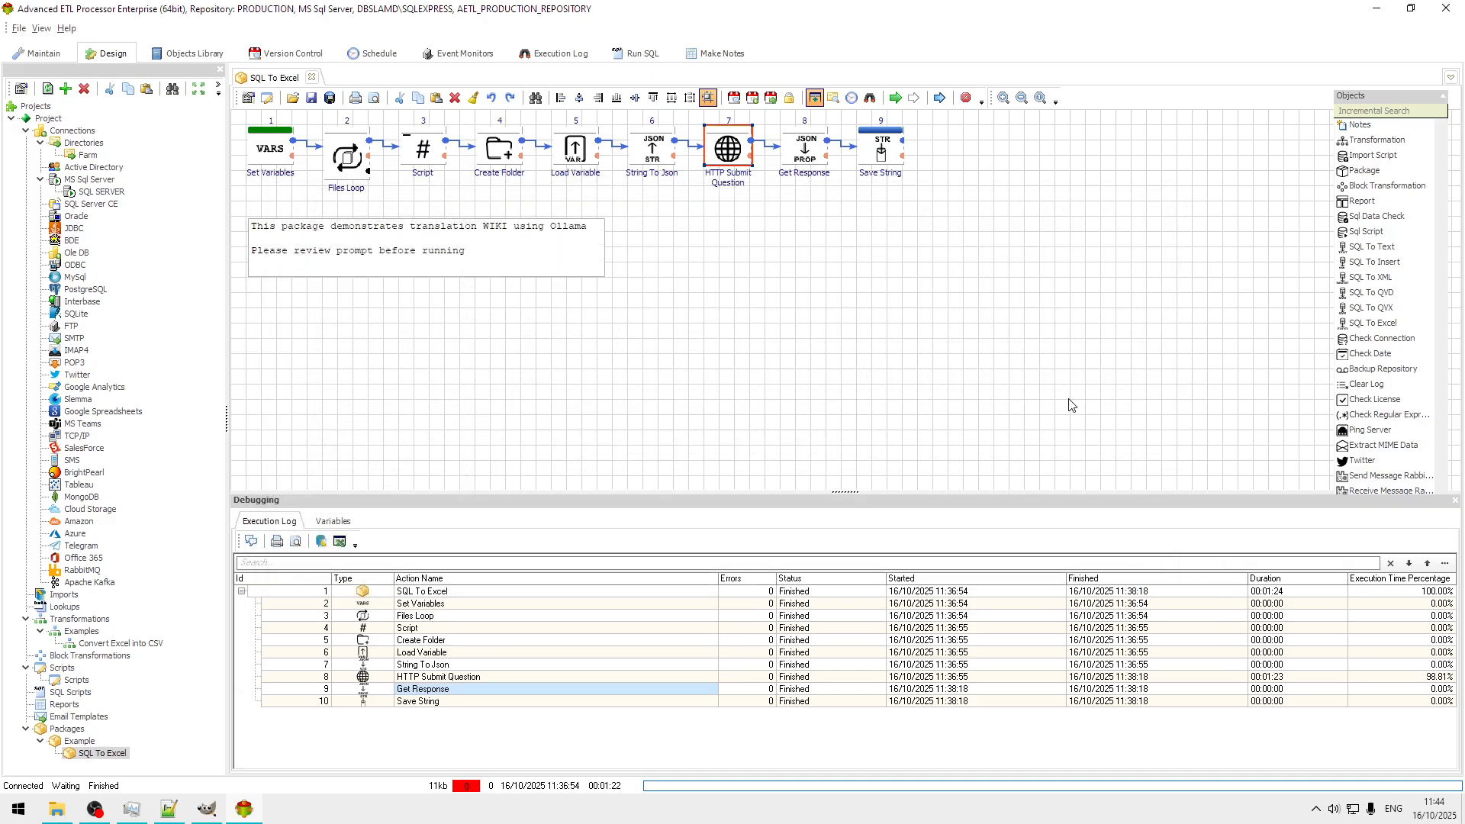
- Check the HTTP Submit Question action's duration and finish time in the execution log
click(661, 676)
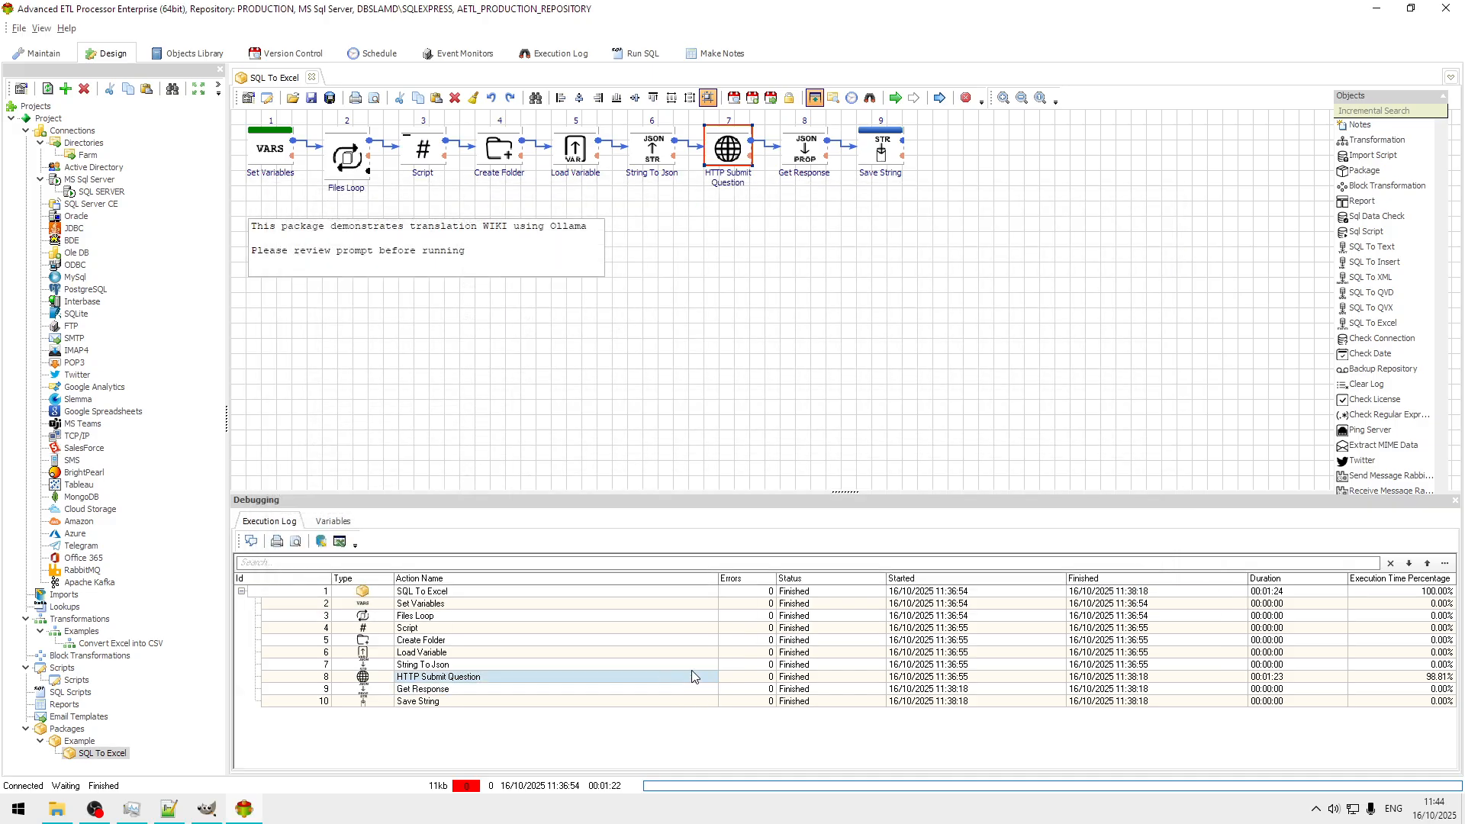
click(1282, 677)
click(1232, 677)
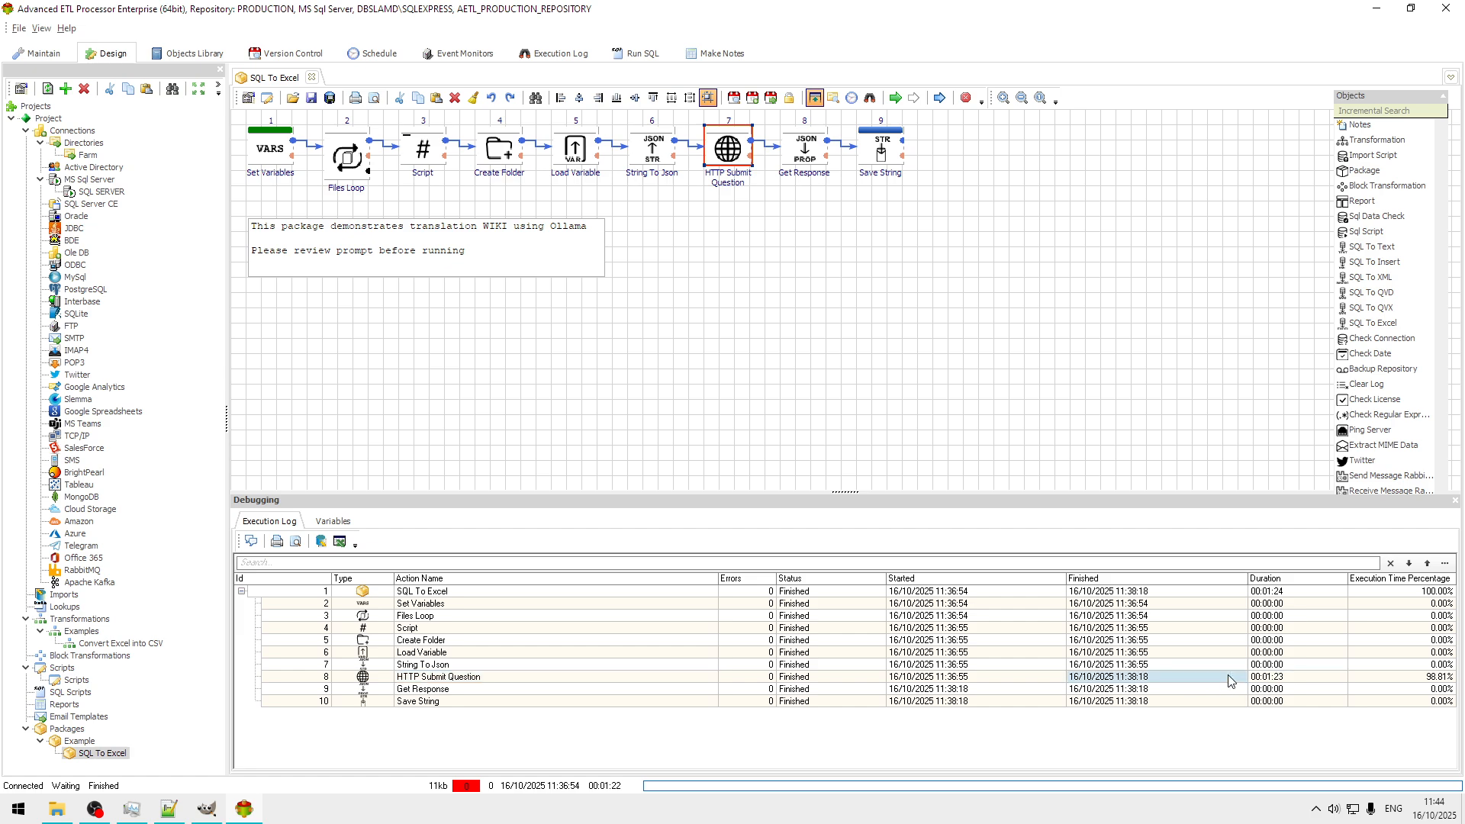
- Open the Get Response action's properties and review its parameters and output variables
double_click(805, 150)
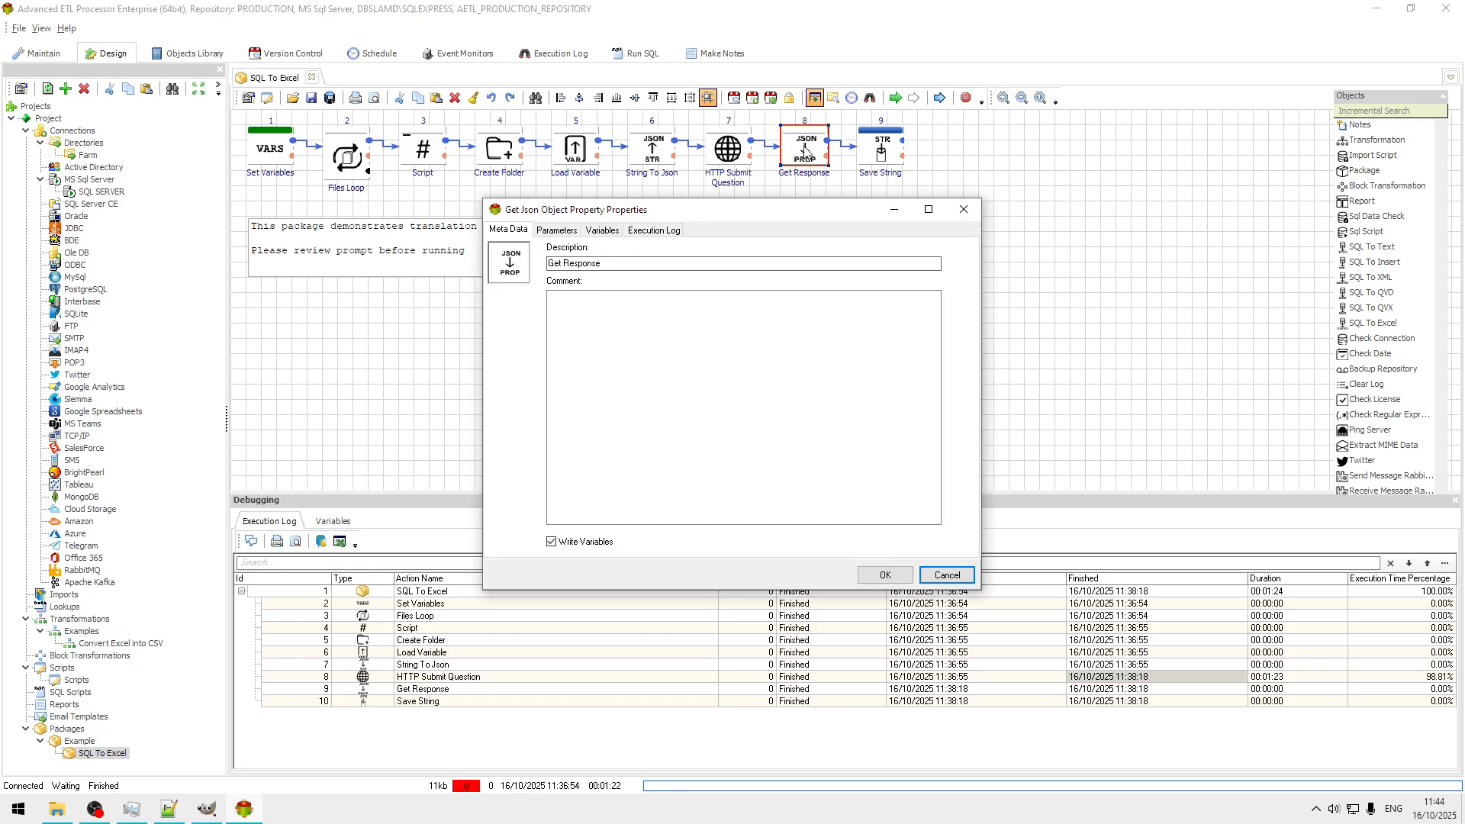
click(558, 230)
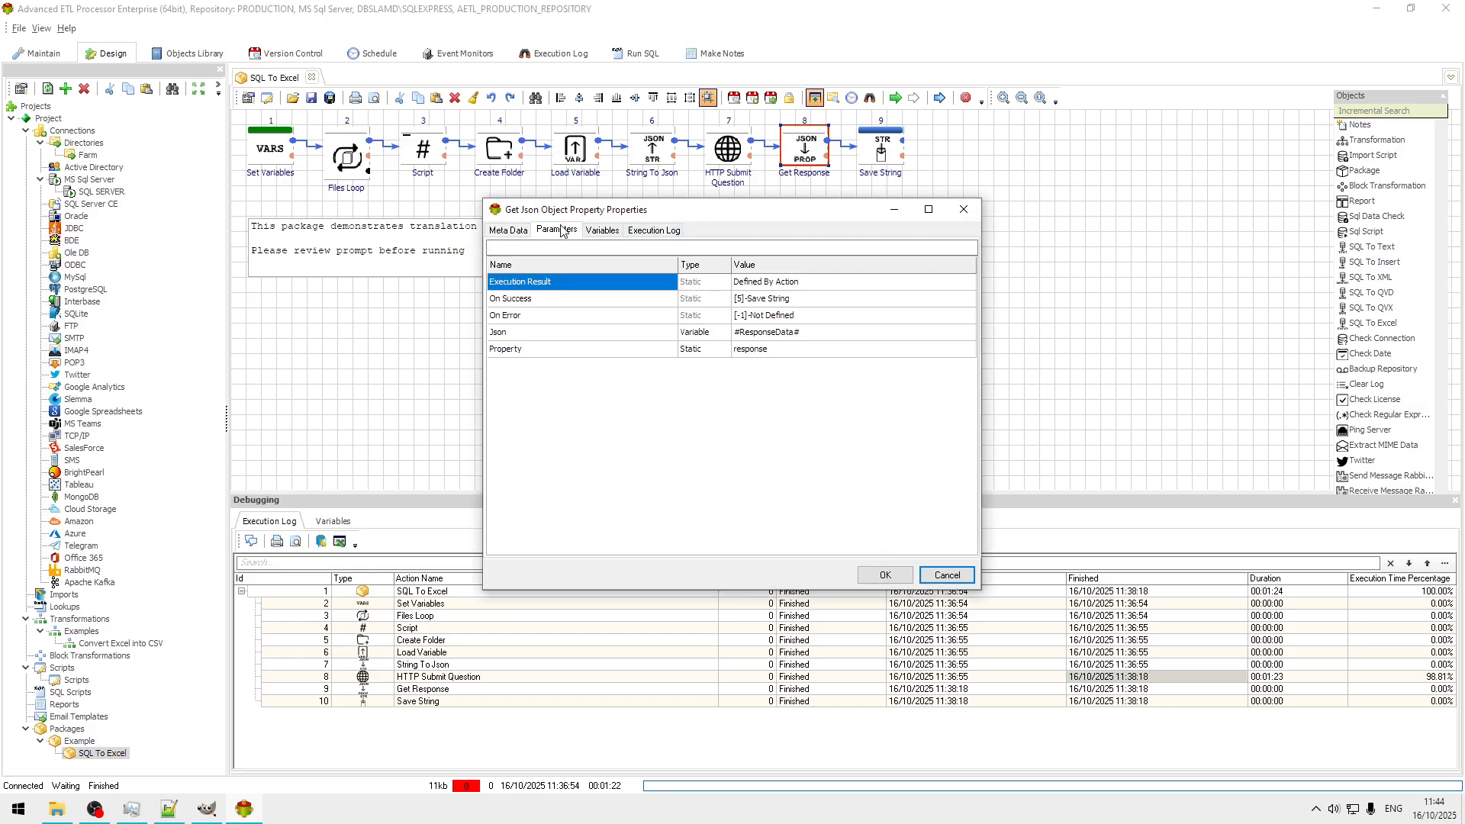
click(602, 230)
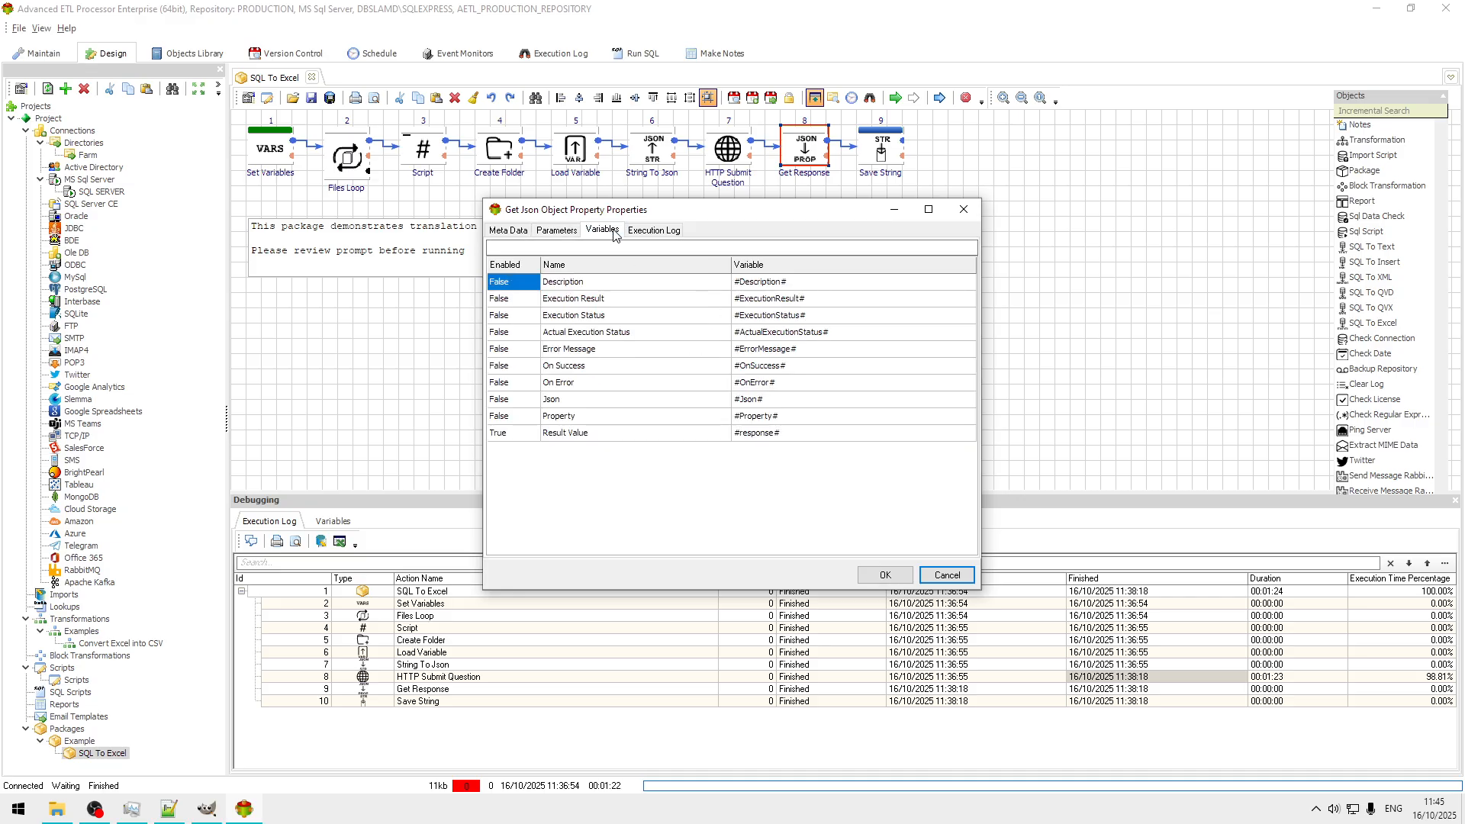
click(557, 231)
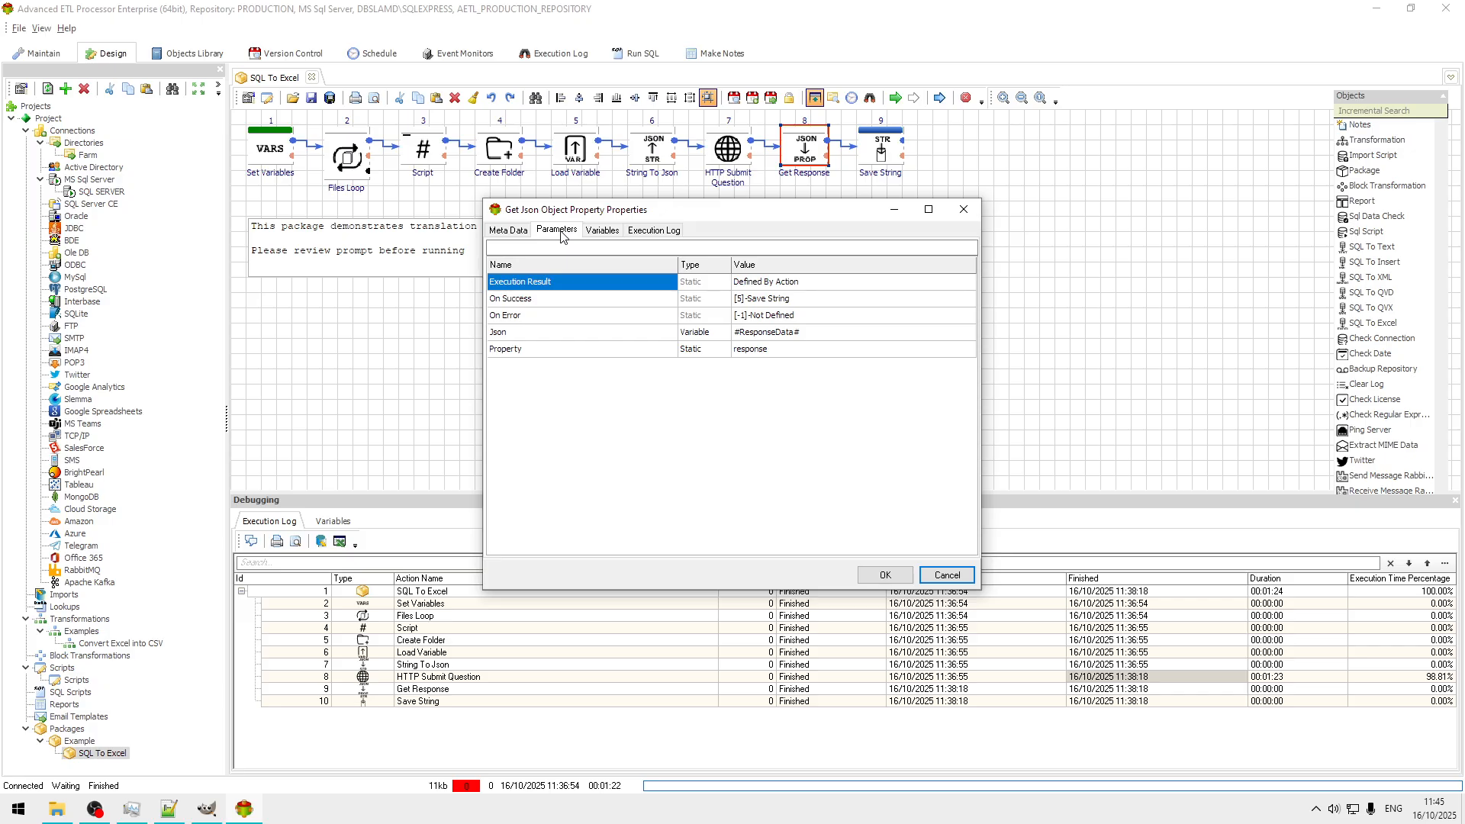
- Inspect the JSON logged for the Get Response action, recheck its Property parameter, and close the properties without saving
click(671, 234)
double_click(731, 271)
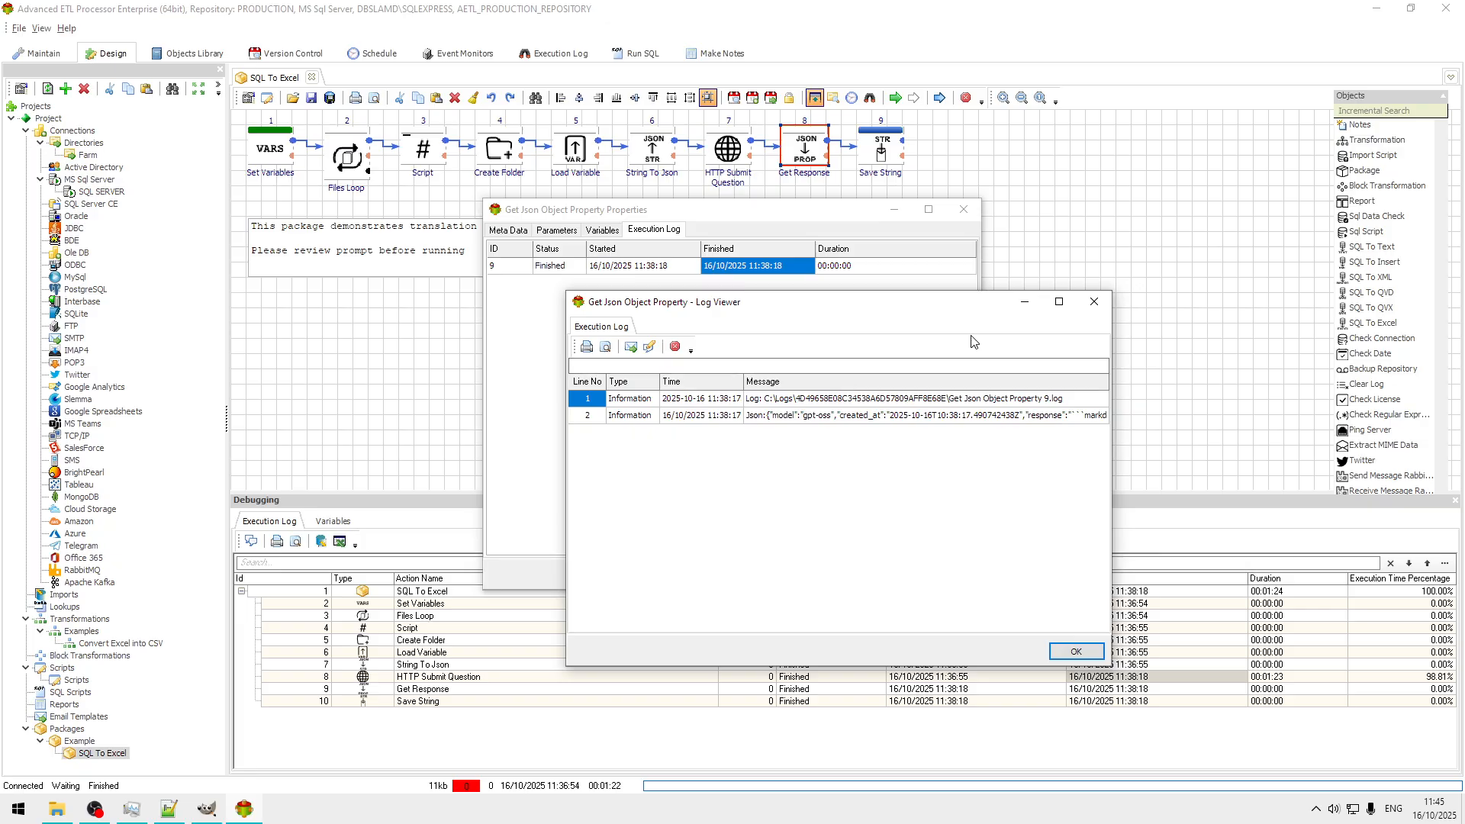
click(1106, 304)
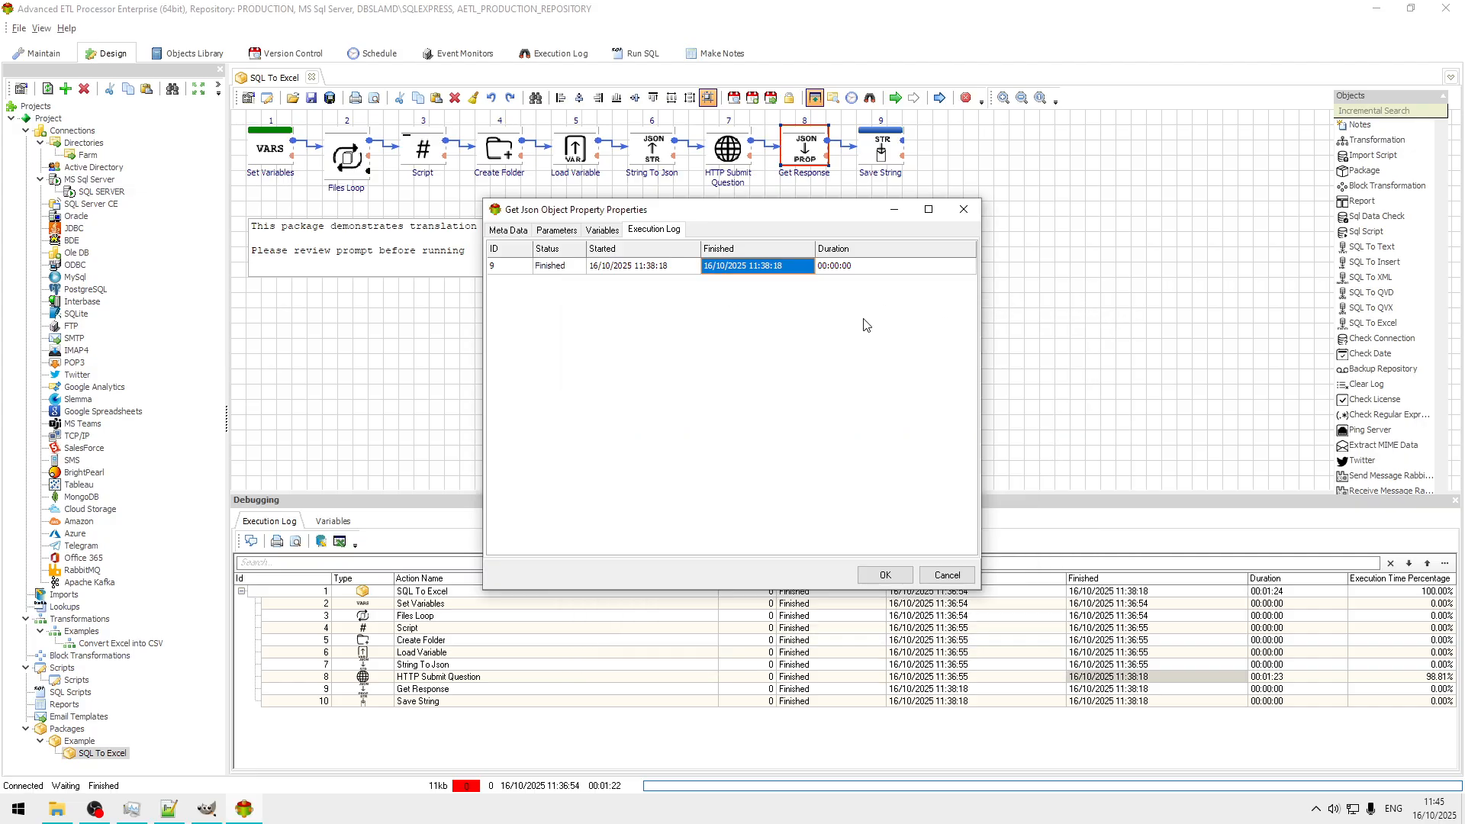
click(602, 233)
click(558, 232)
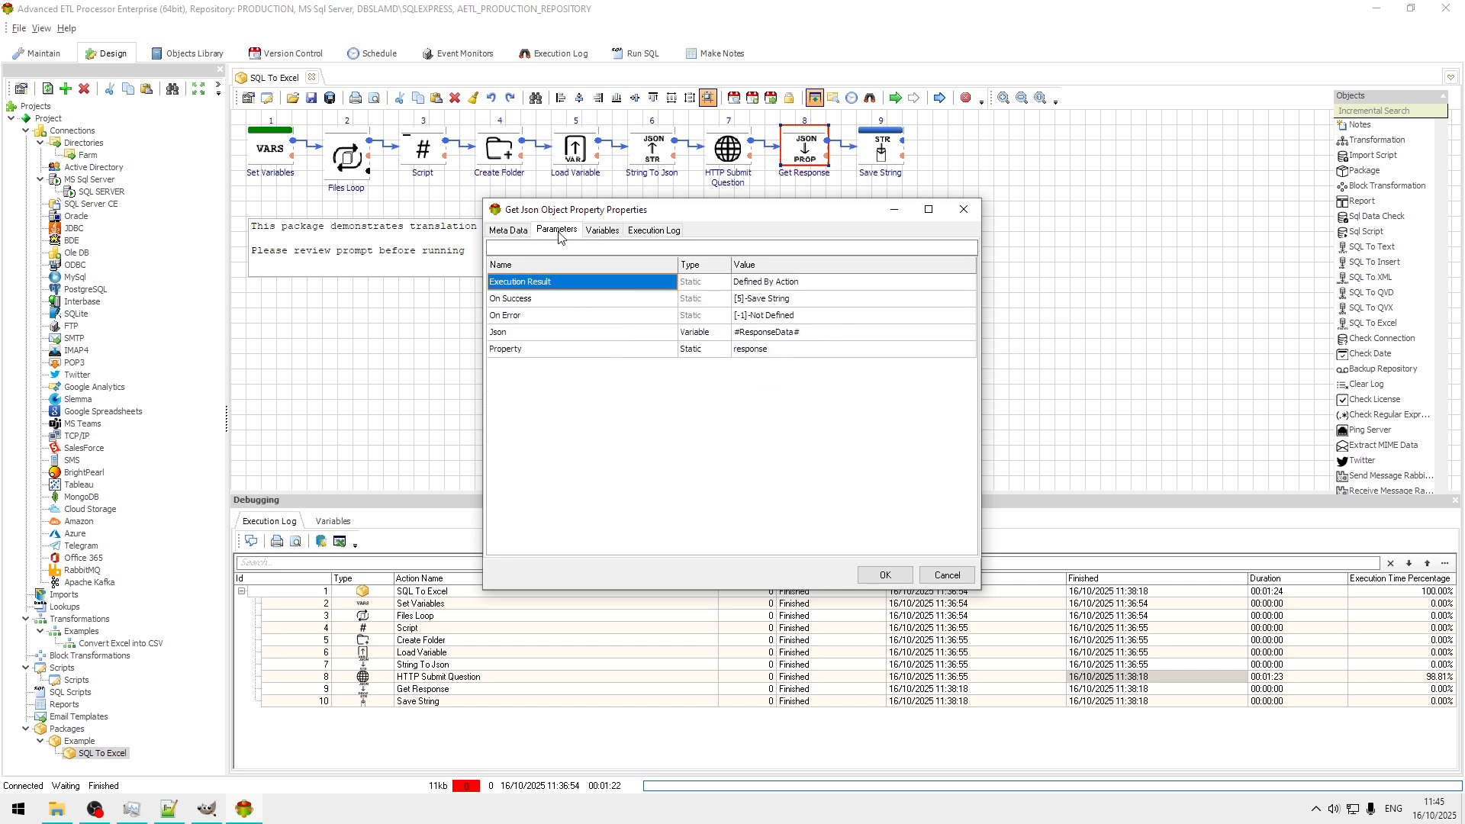
click(791, 352)
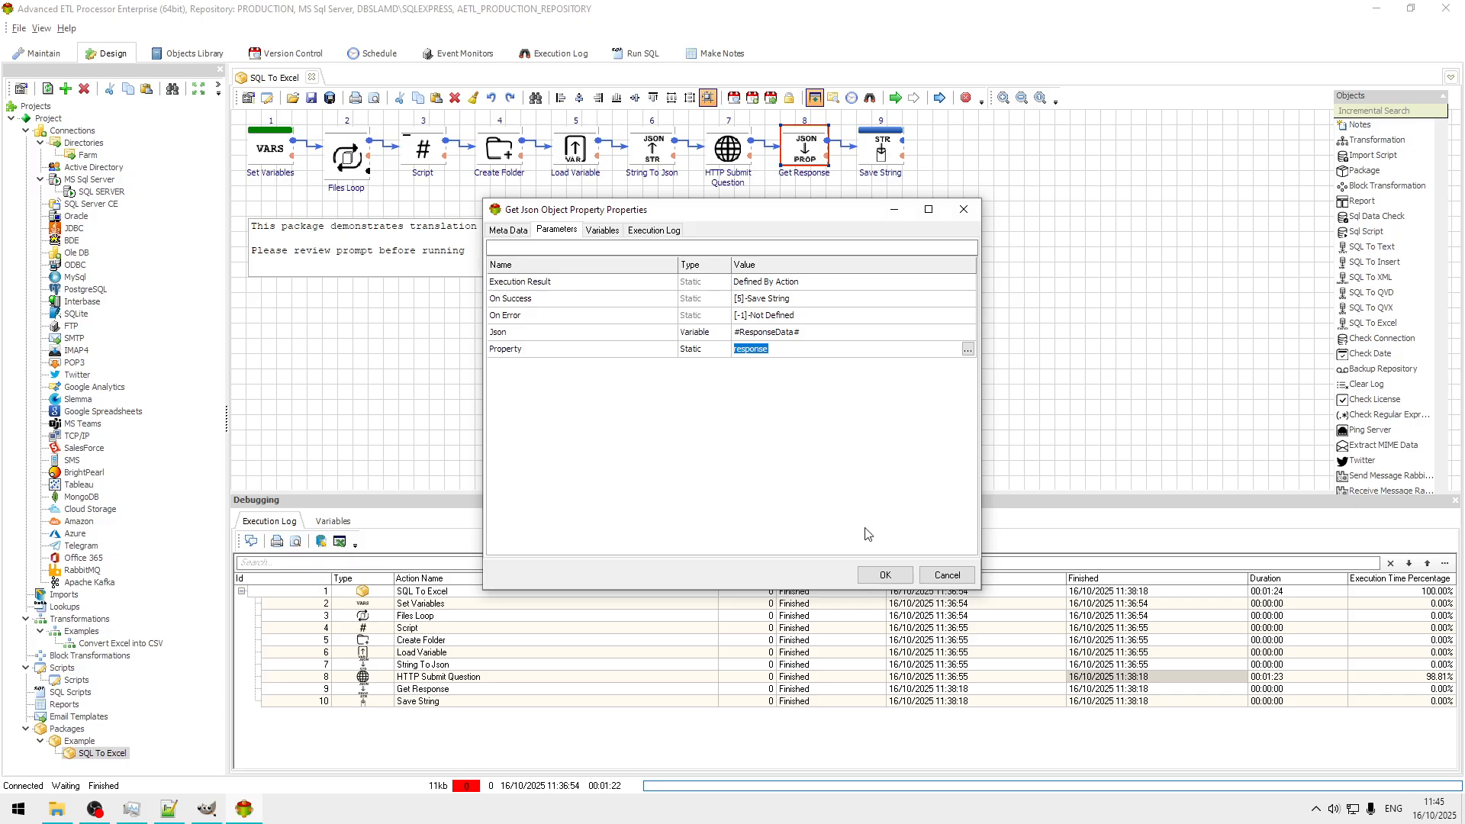
click(947, 575)
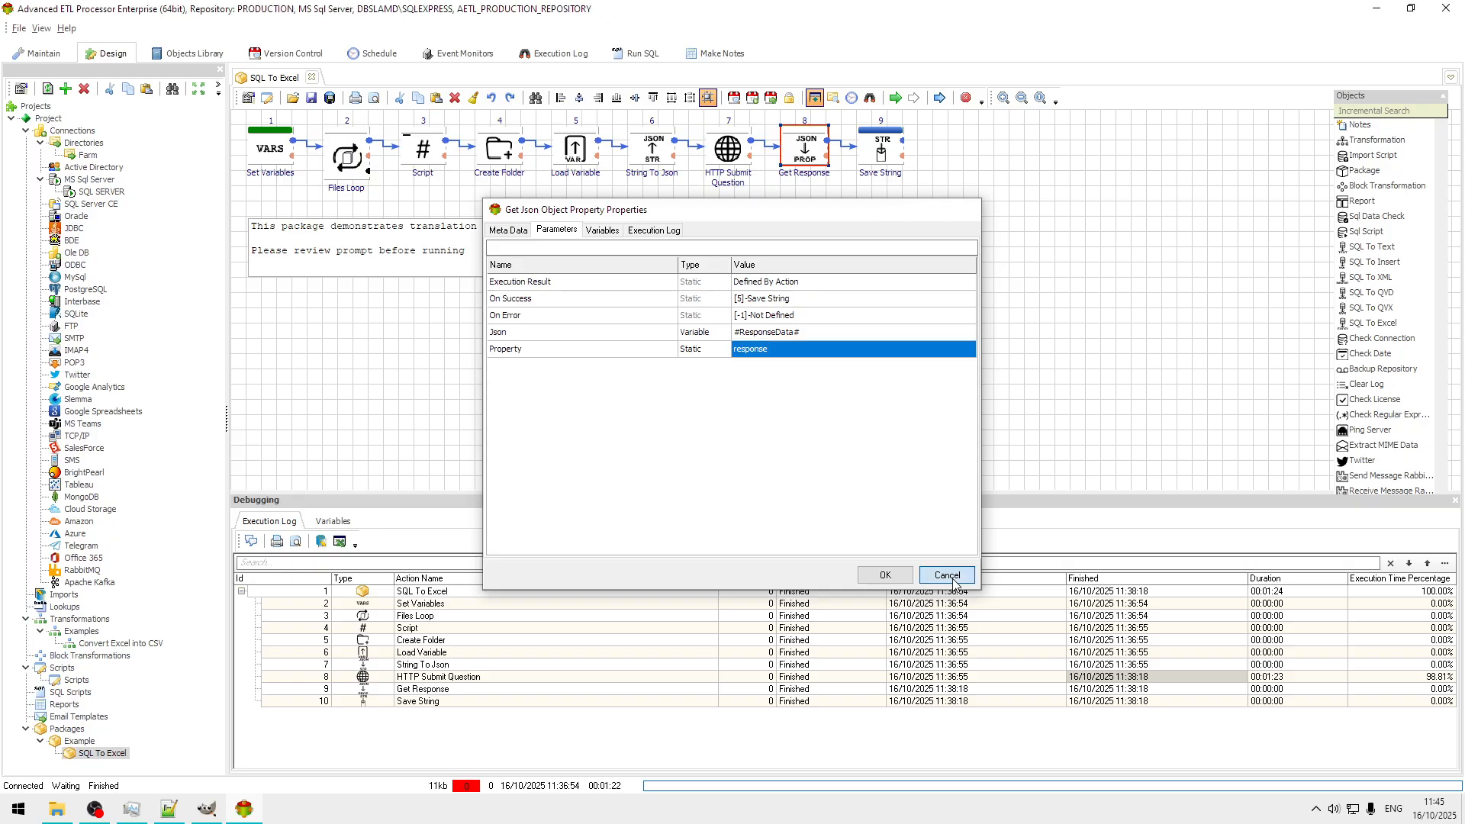
- Review the Save String action's file and value parameters, and close its properties without saving
double_click(882, 153)
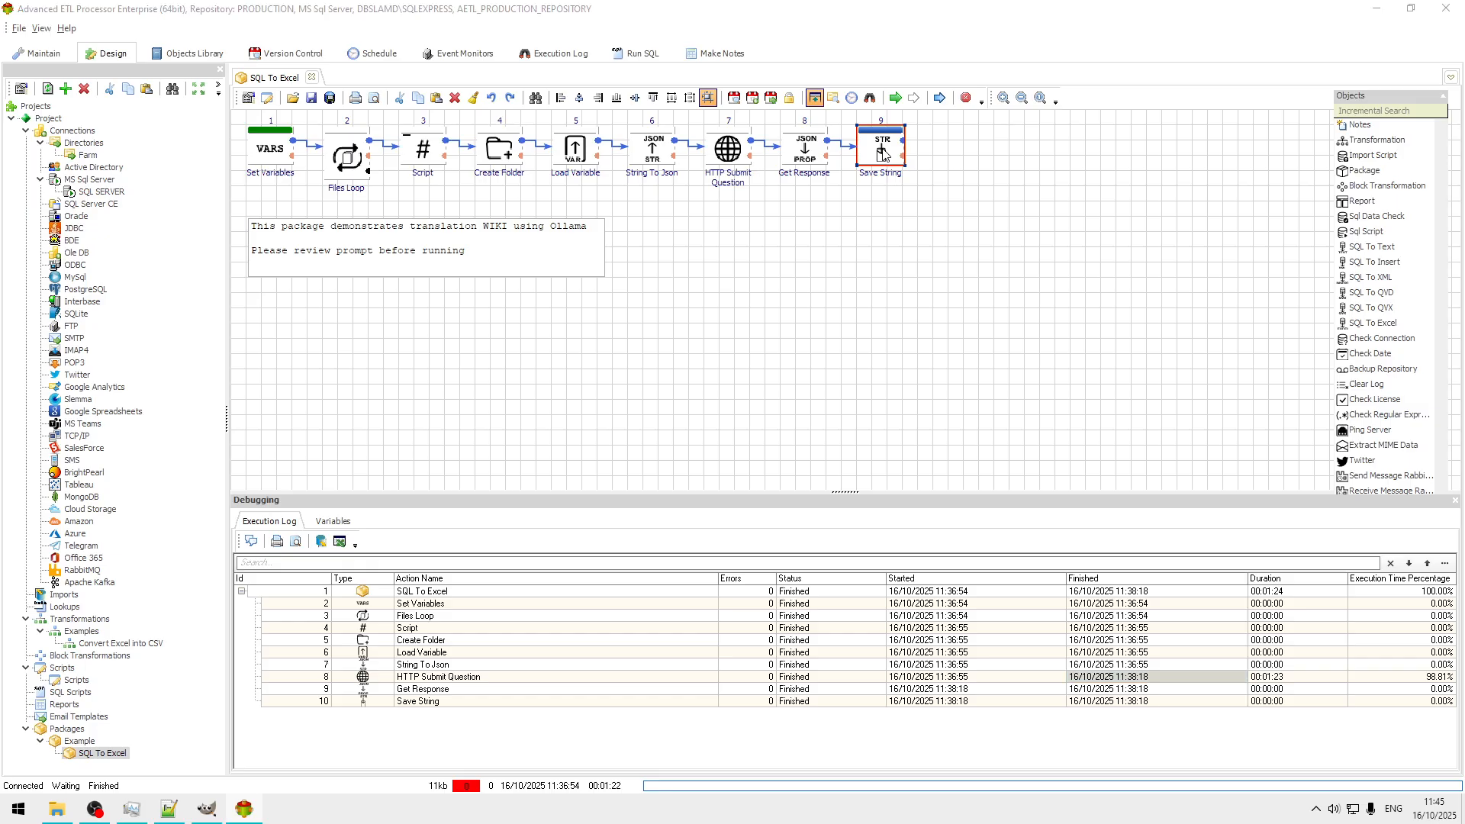
click(561, 228)
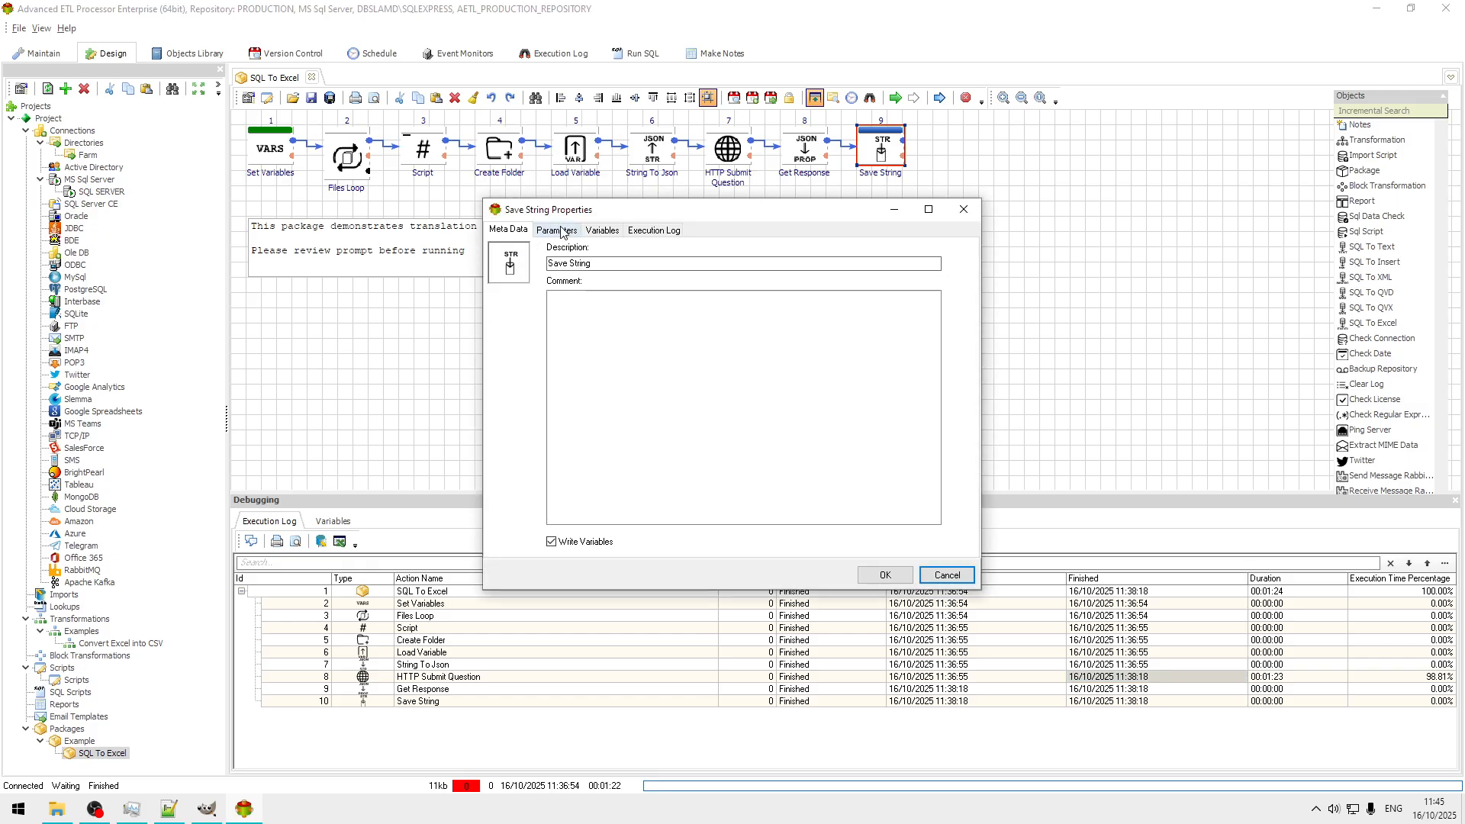
click(832, 355)
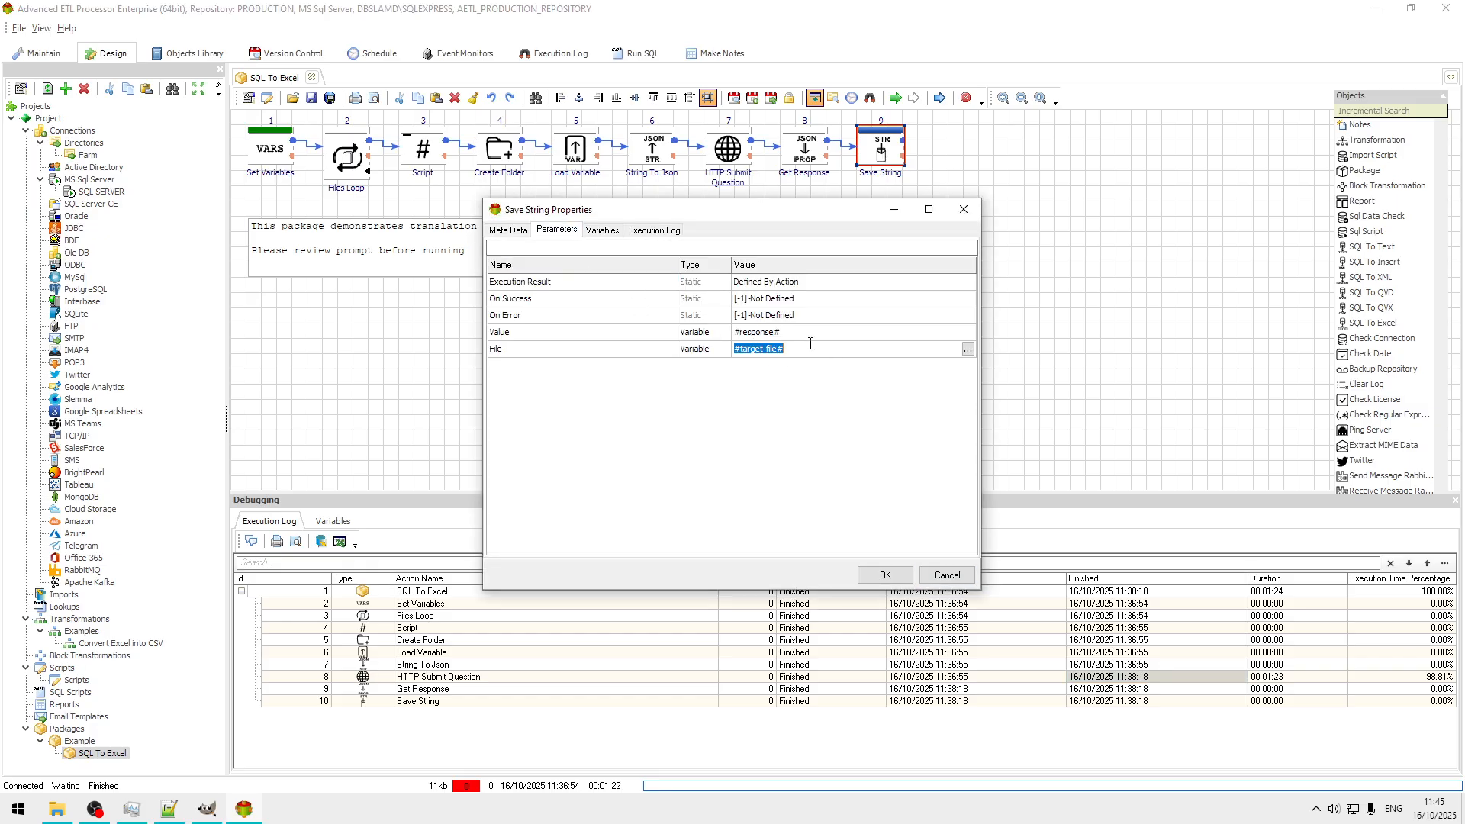
click(808, 334)
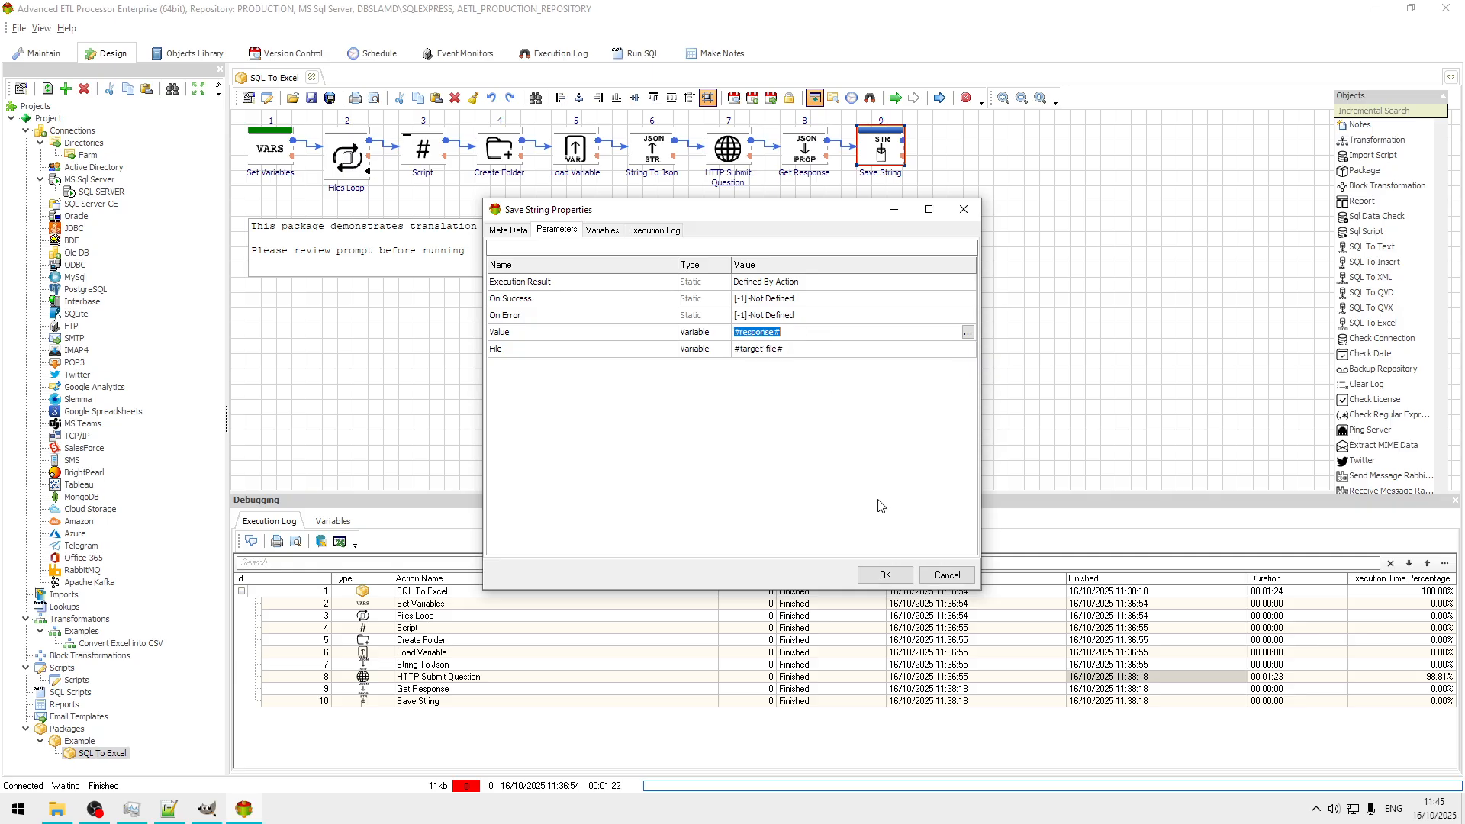
click(947, 574)
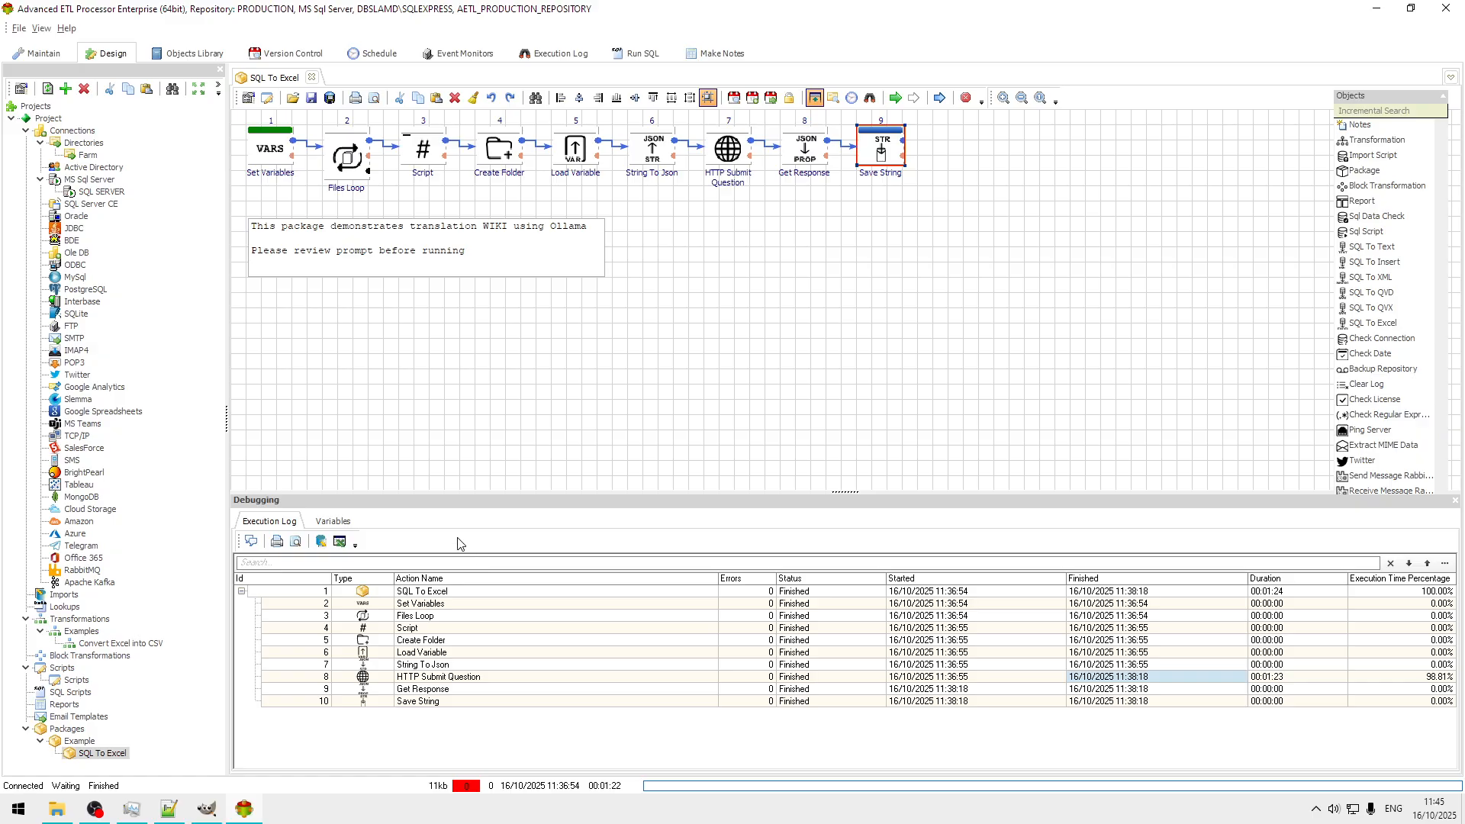
- Switch to Notepad++ and examine the opening and closing code-fence lines in the translated introduction.md
click(168, 810)
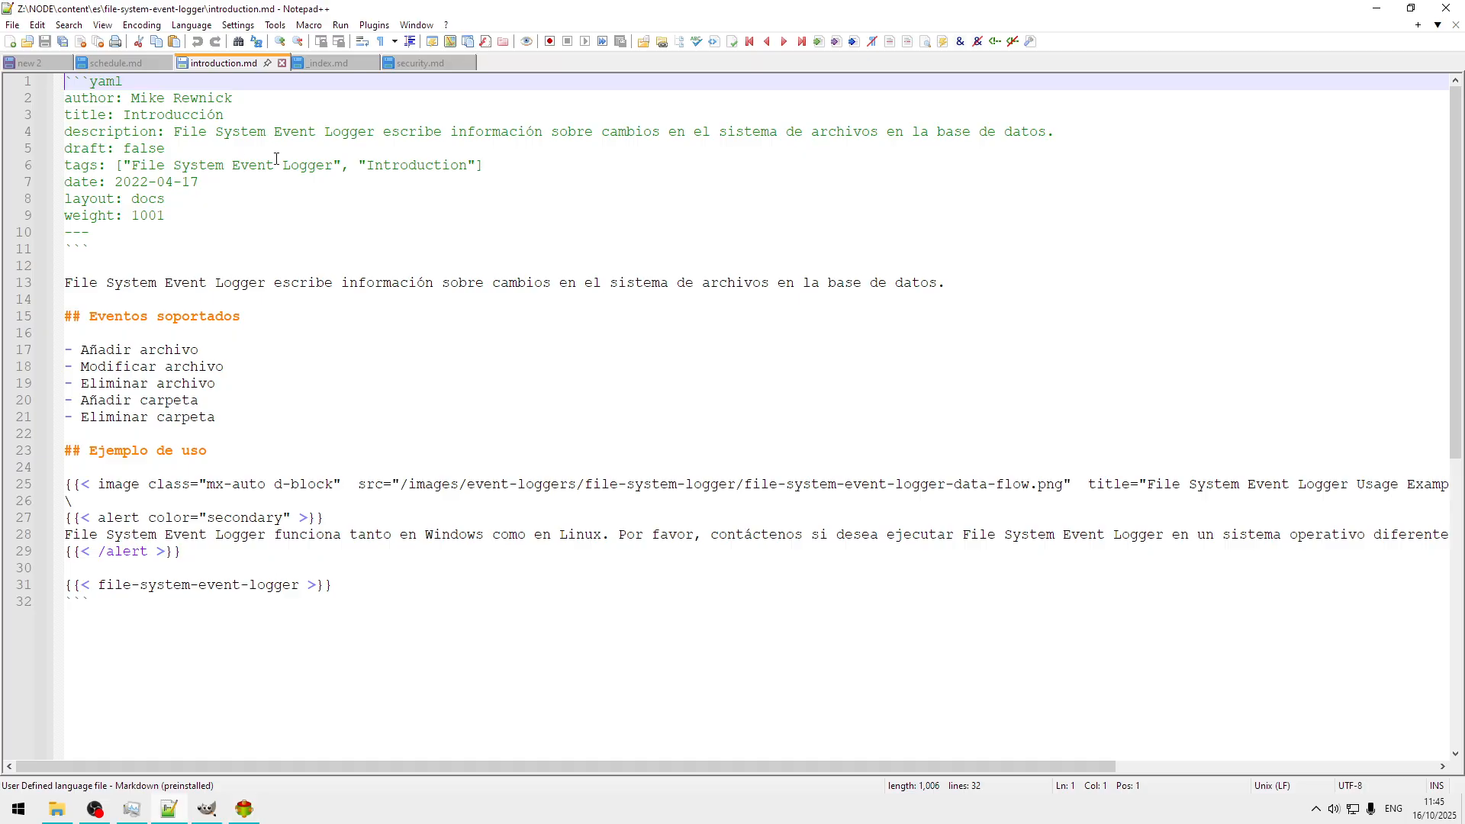
click(160, 82)
drag(159, 81, 6, 83)
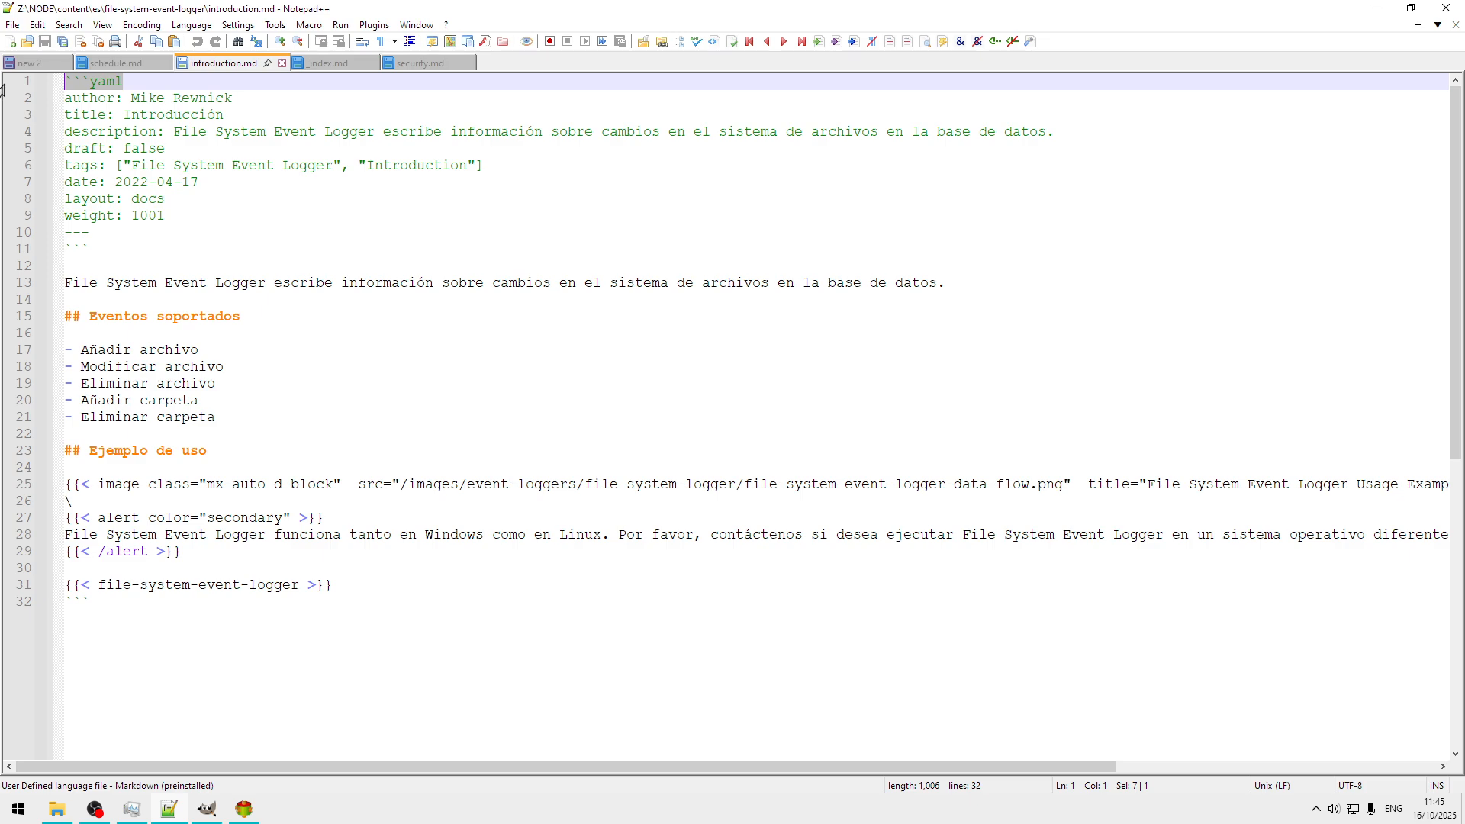
click(155, 95)
drag(174, 88, 7, 84)
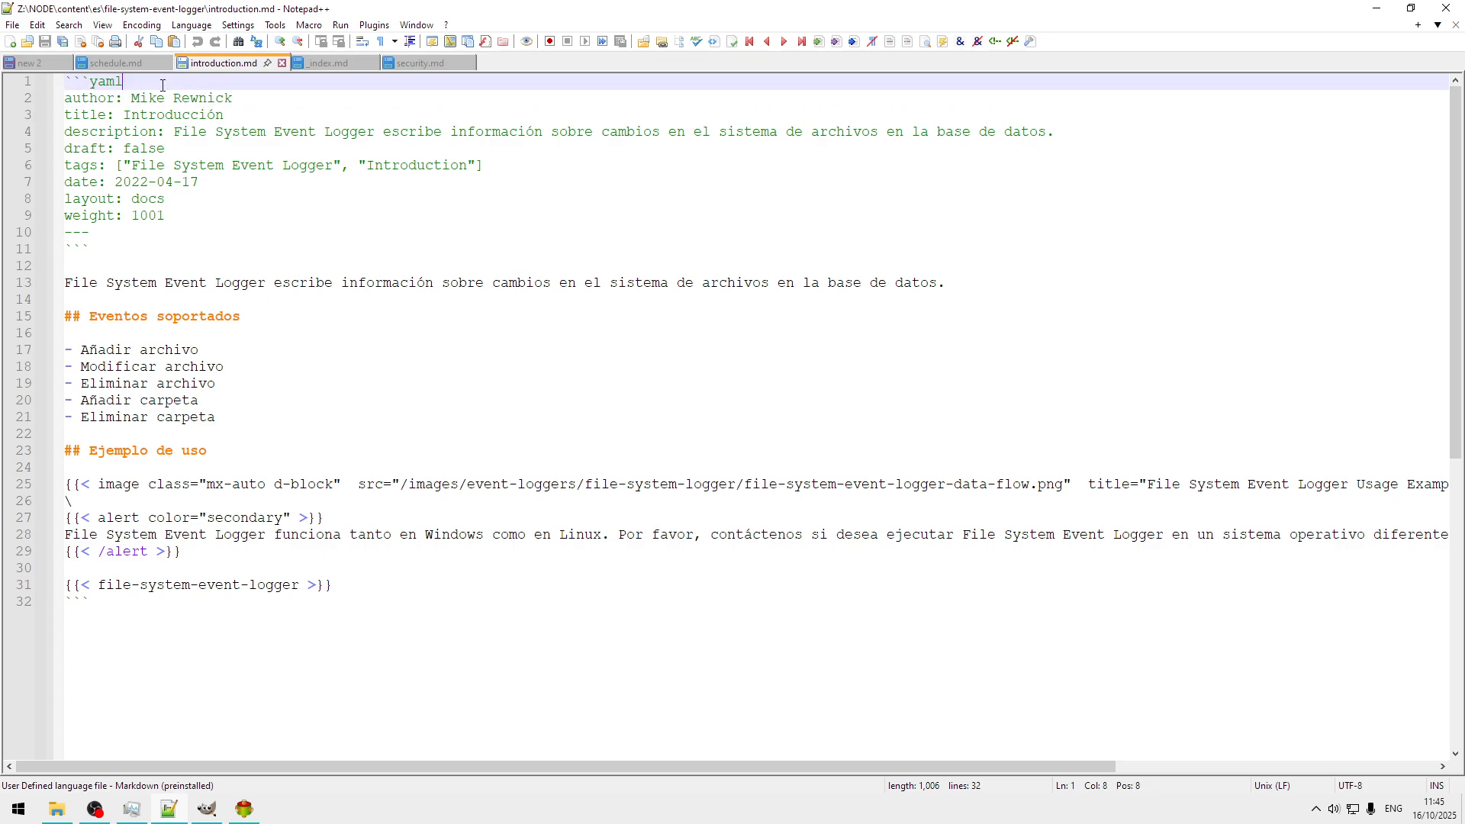
drag(98, 610, 58, 602)
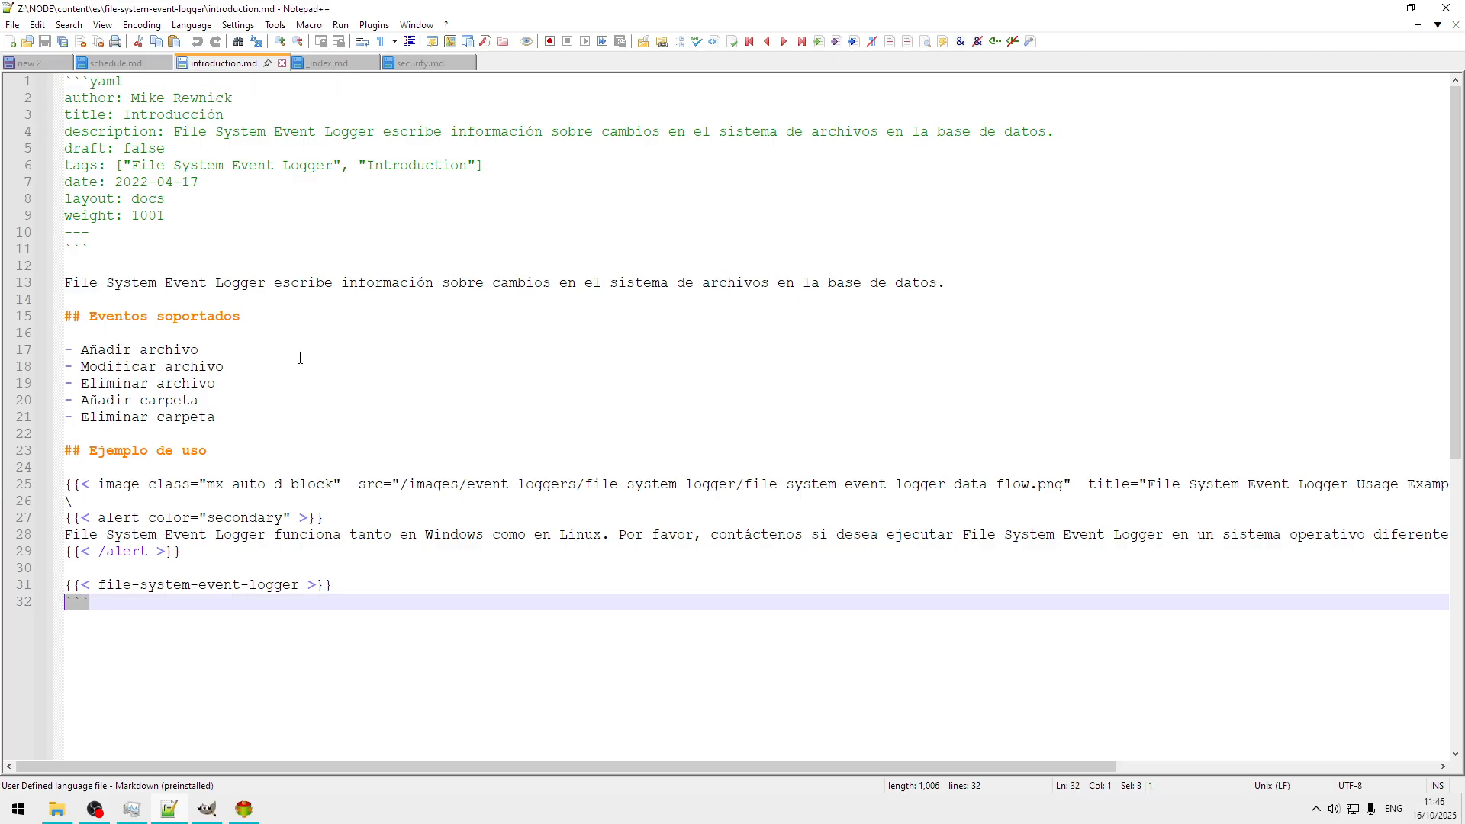
- Check the first line of schedule.md and the opening and closing lines of security.md for leftover code fences
click(125, 61)
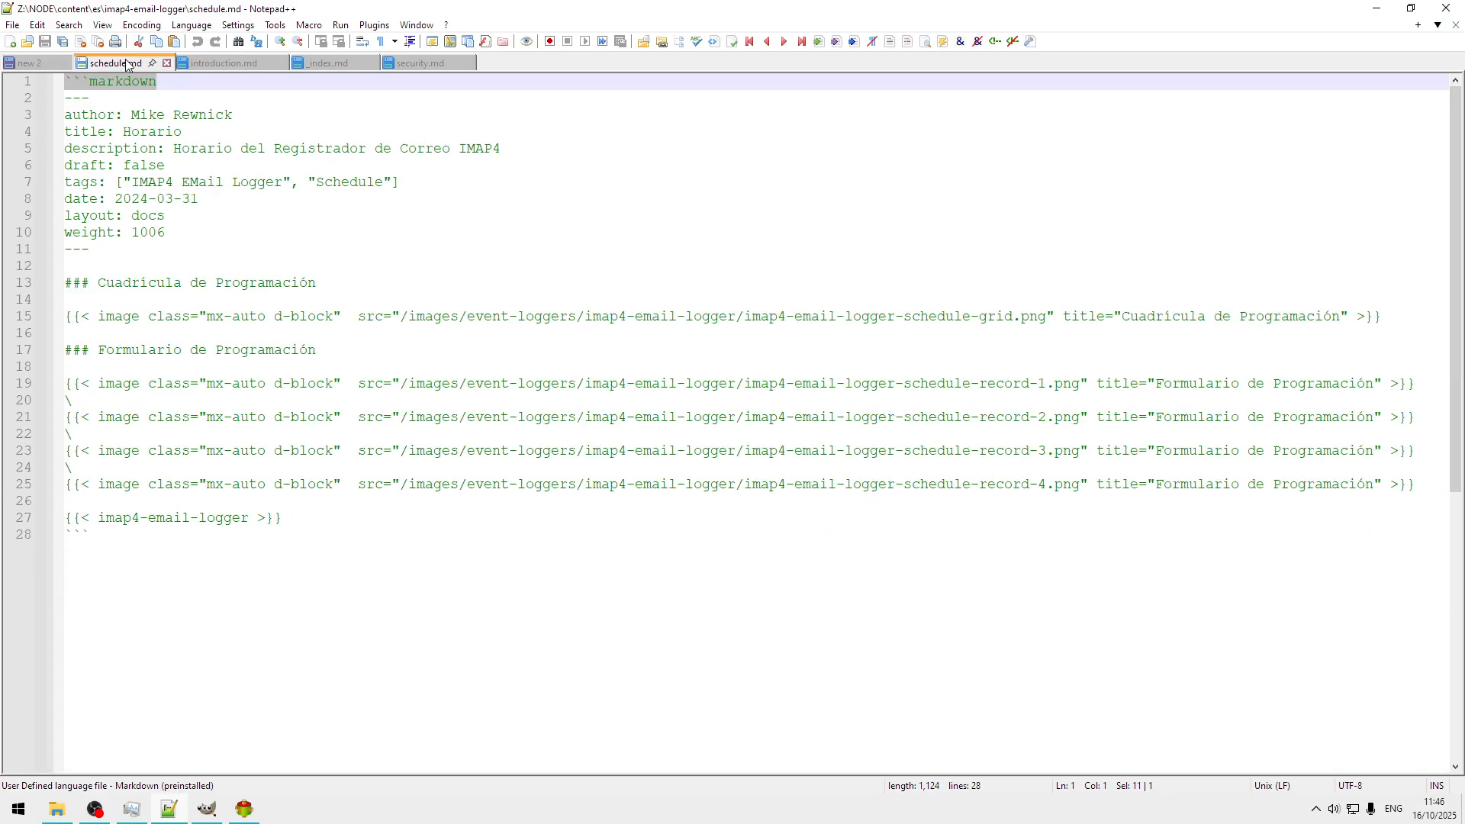
click(198, 93)
drag(201, 85, 51, 86)
click(422, 64)
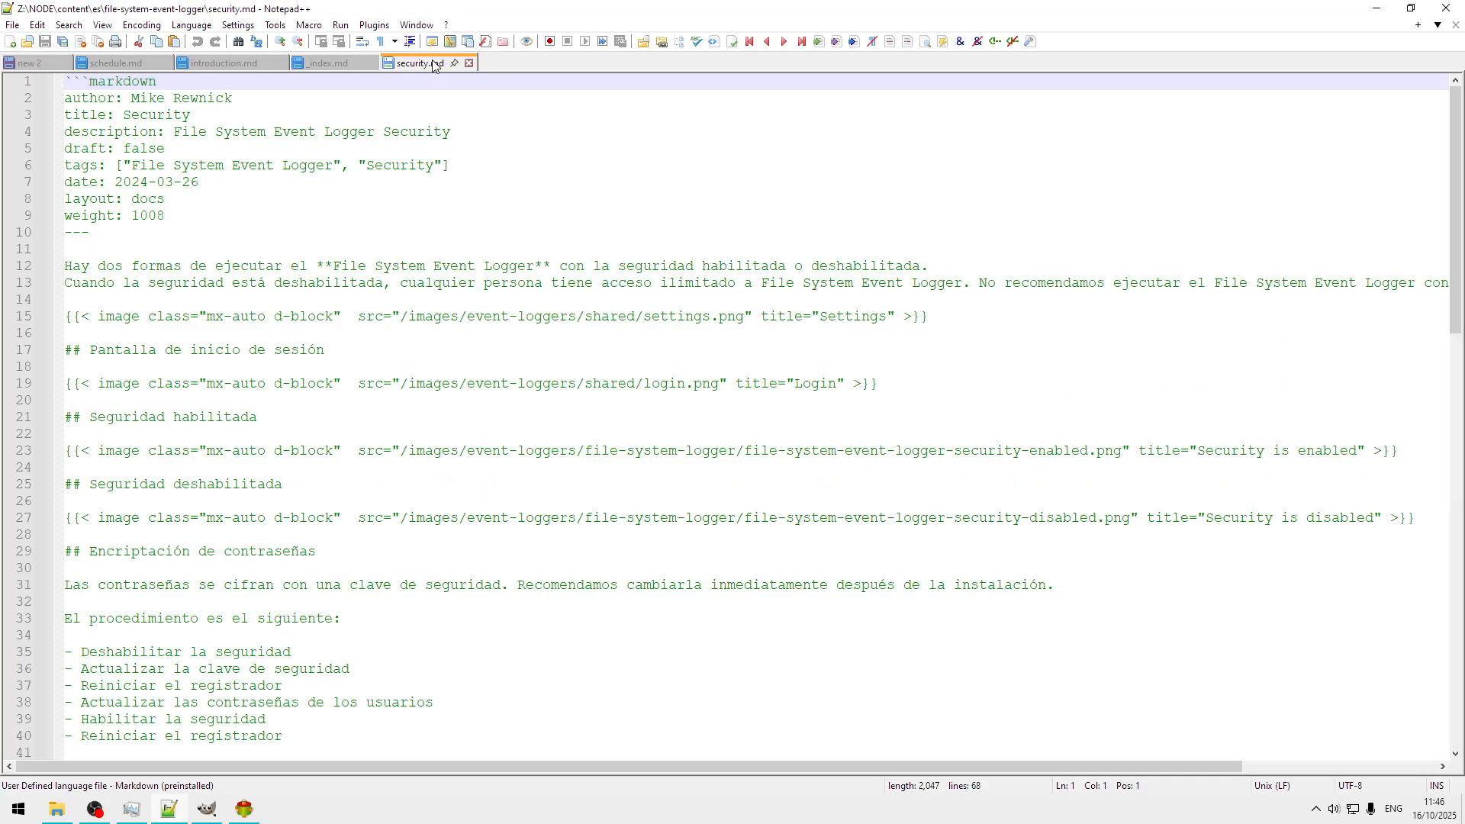
click(309, 92)
drag(157, 81, 40, 81)
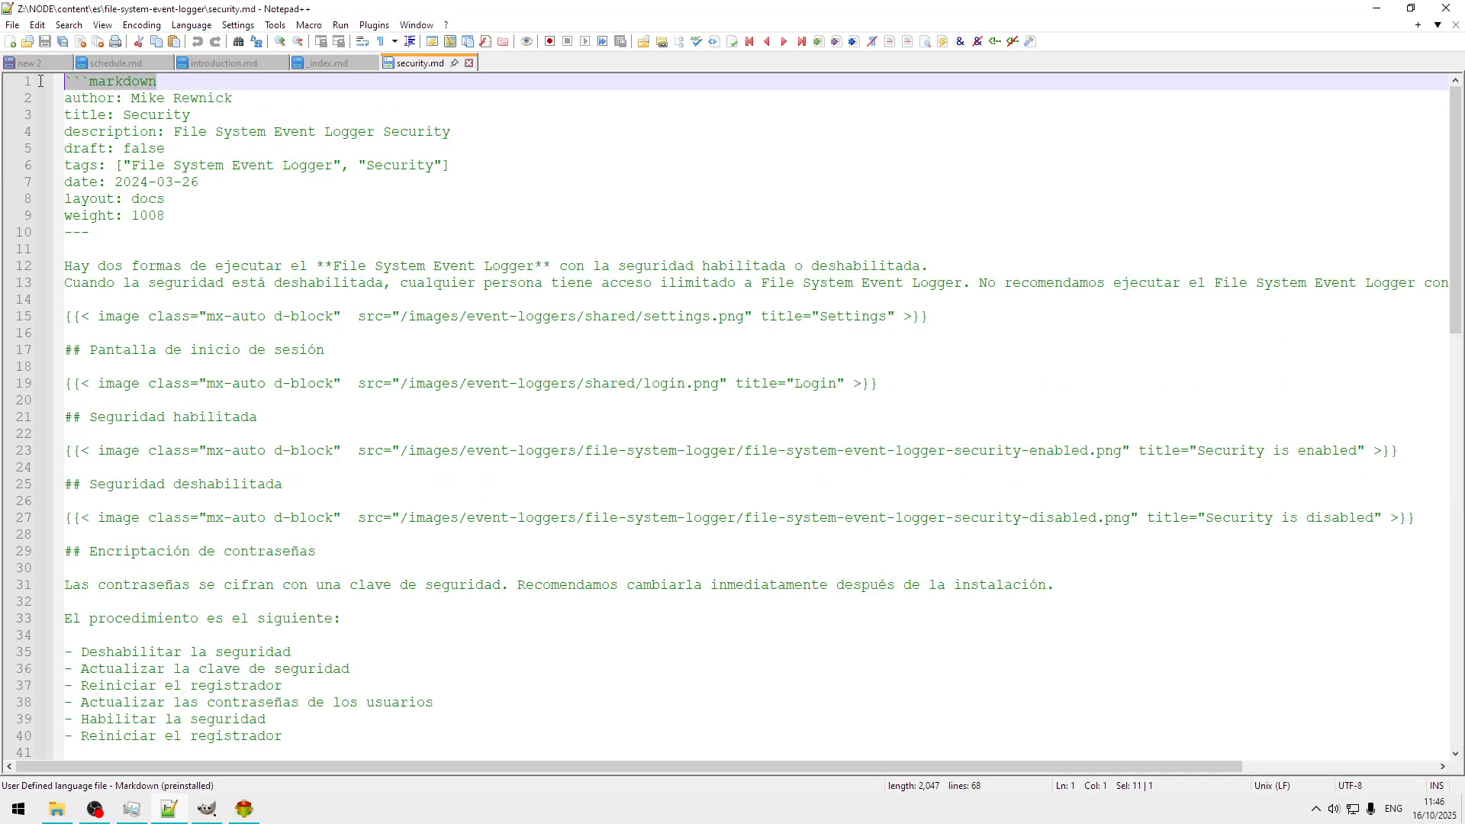
scroll(320, 232, down, 17)
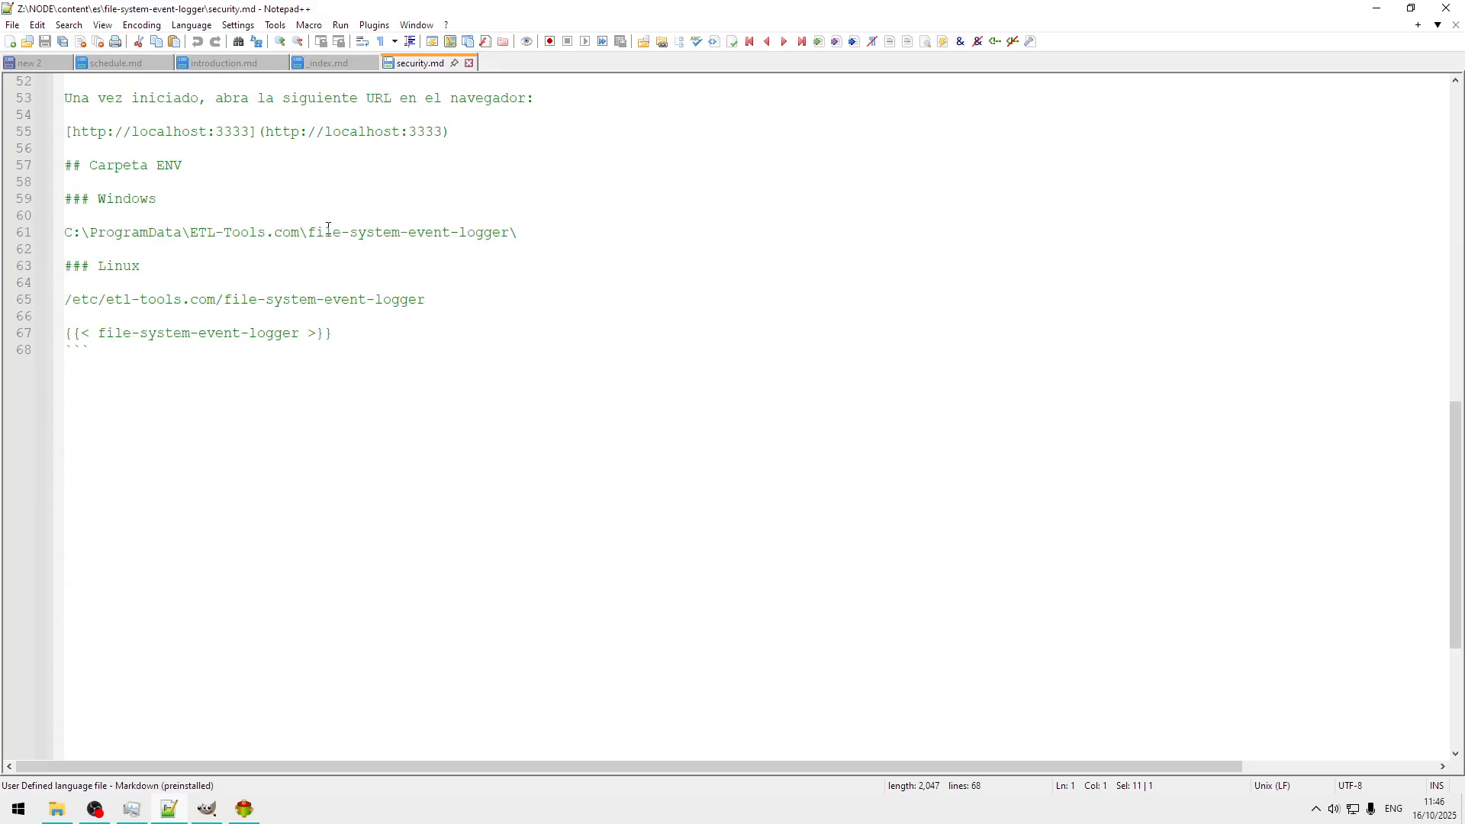
scroll(328, 228, up, 4)
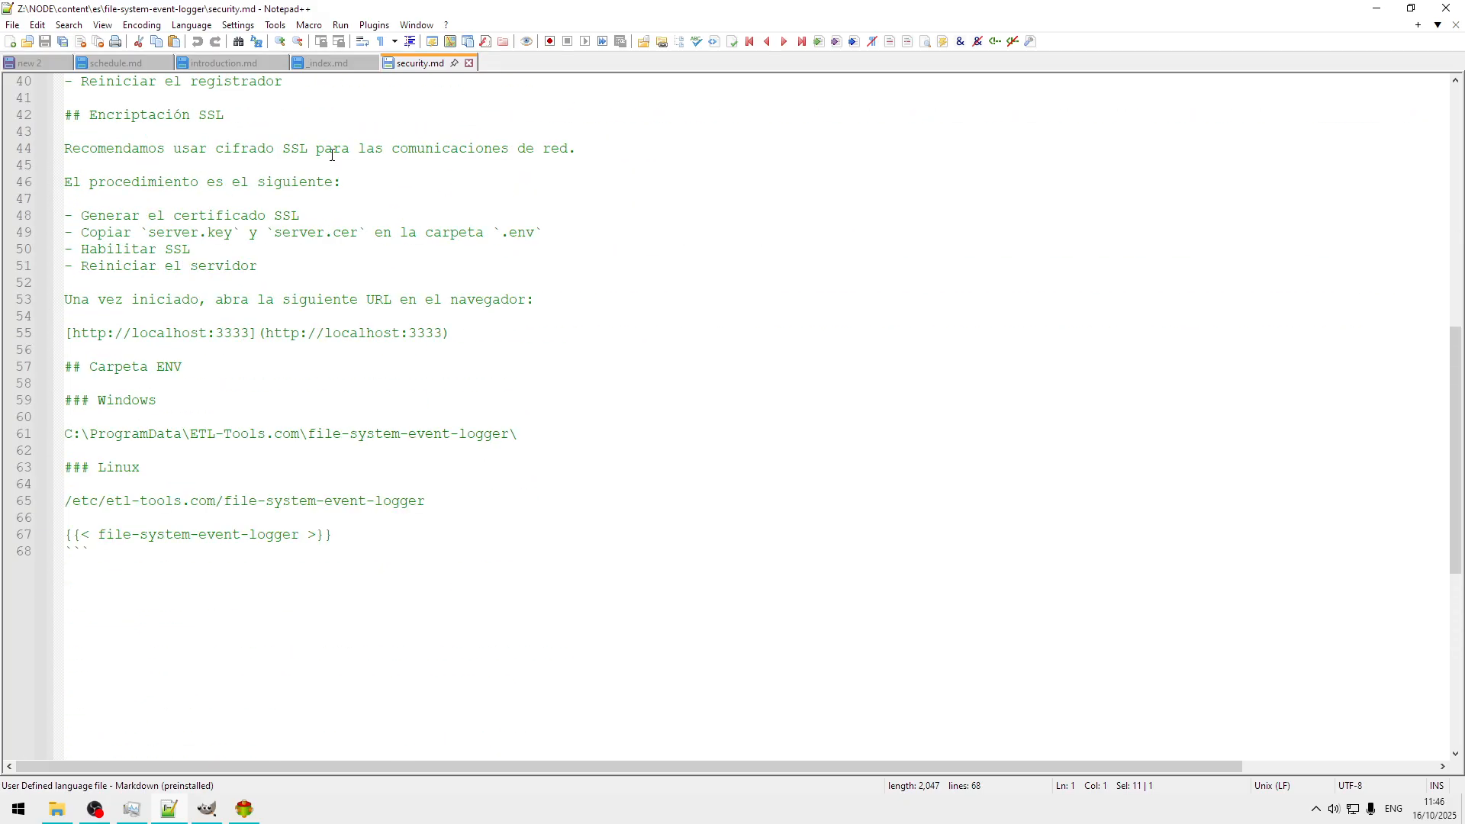
- Compare the front matter in _index.md with the closing --- delimiter in security.md
click(332, 63)
drag(186, 150, 61, 81)
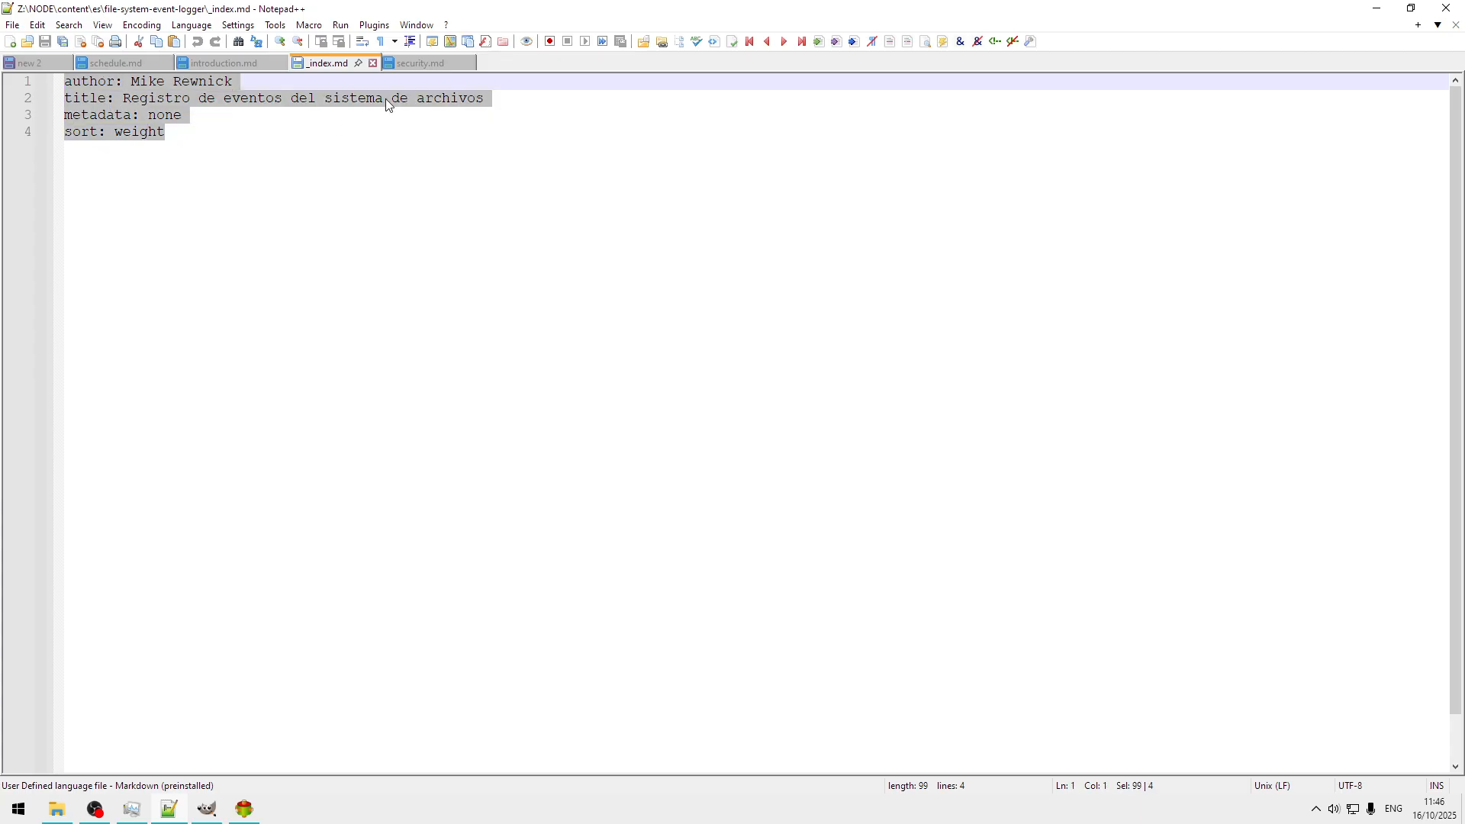
click(421, 62)
scroll(279, 131, up, 13)
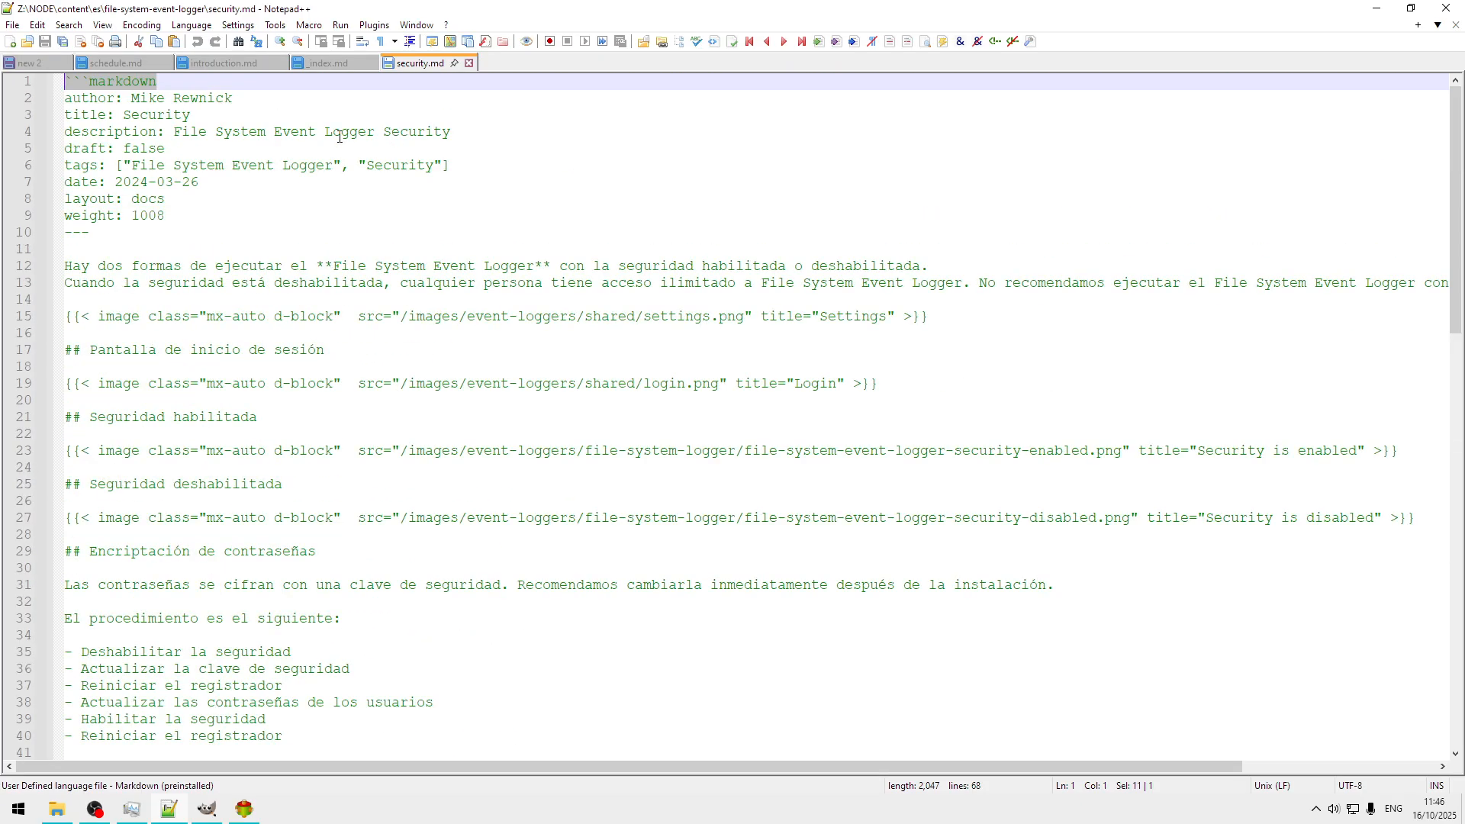
drag(102, 234, 64, 233)
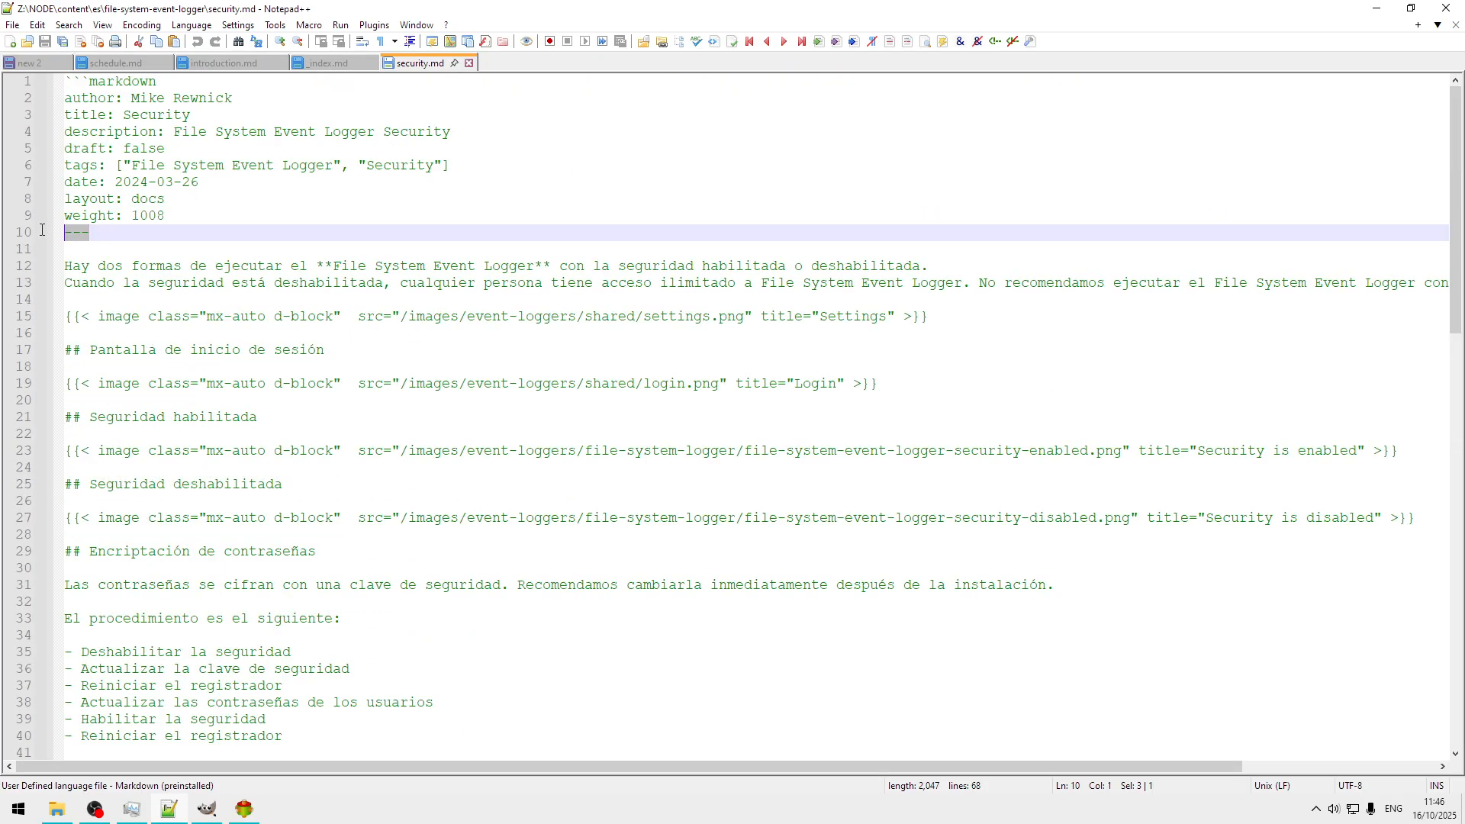
- Insert a --- line above the author line in _index.md
click(328, 63)
click(276, 79)
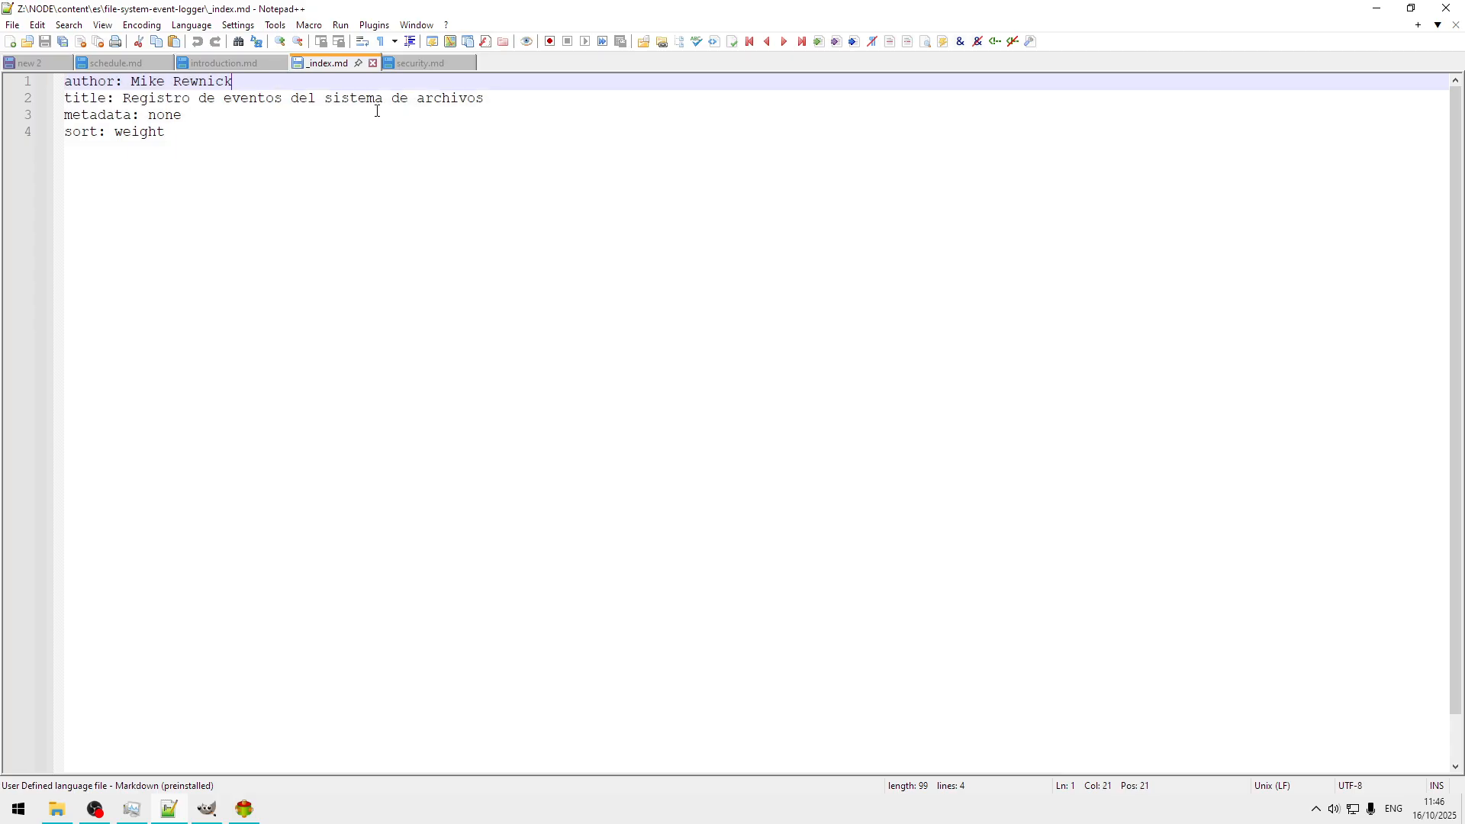
key(Home)
key(Return)
key(Up)
text(---)
- Add a closing --- line below the sort: weight line in _index.md
key(Down)
key(Down)
key(Down)
key(Down)
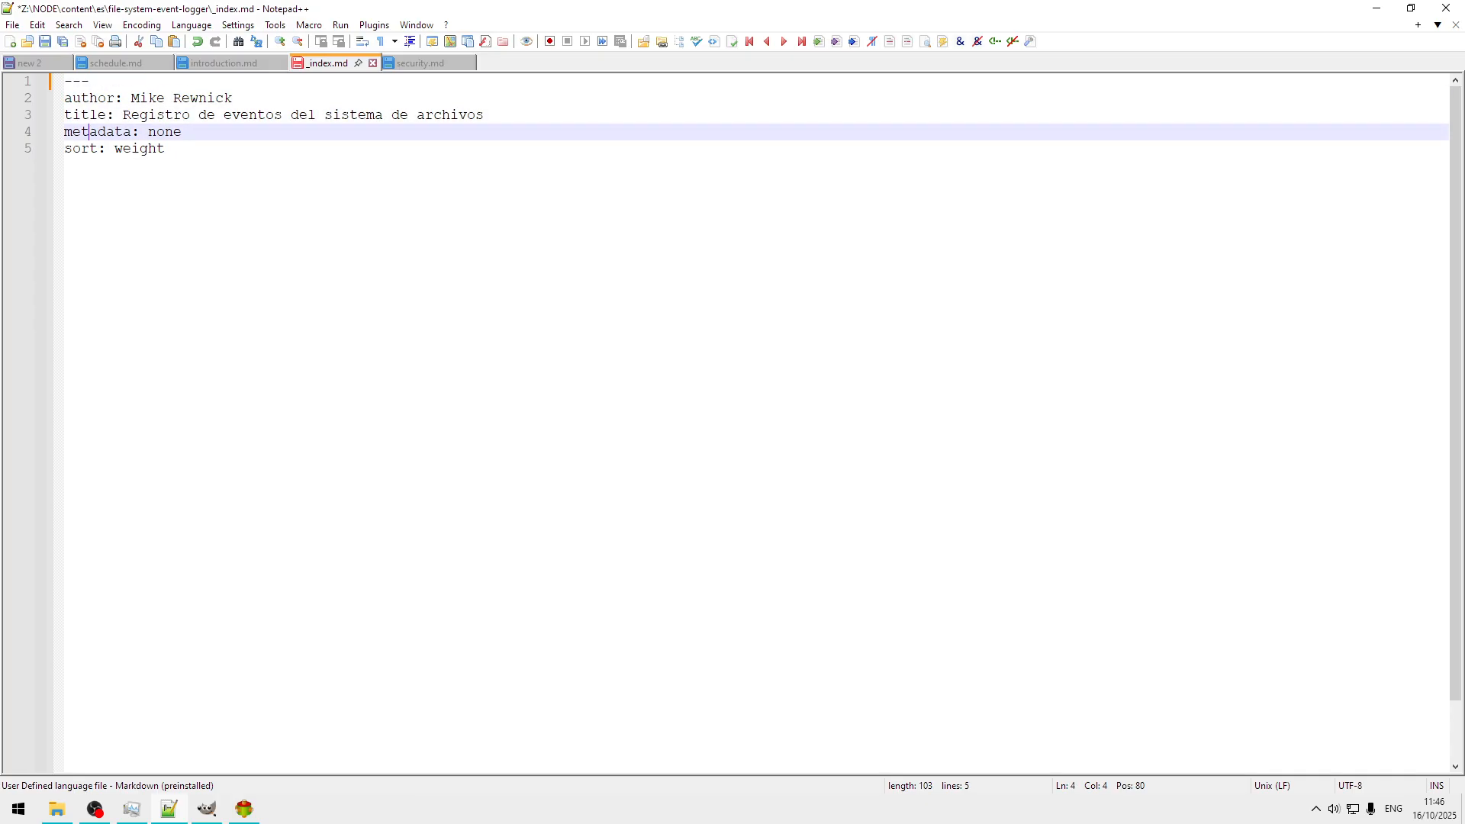
key(End)
key(Return)
text(---)
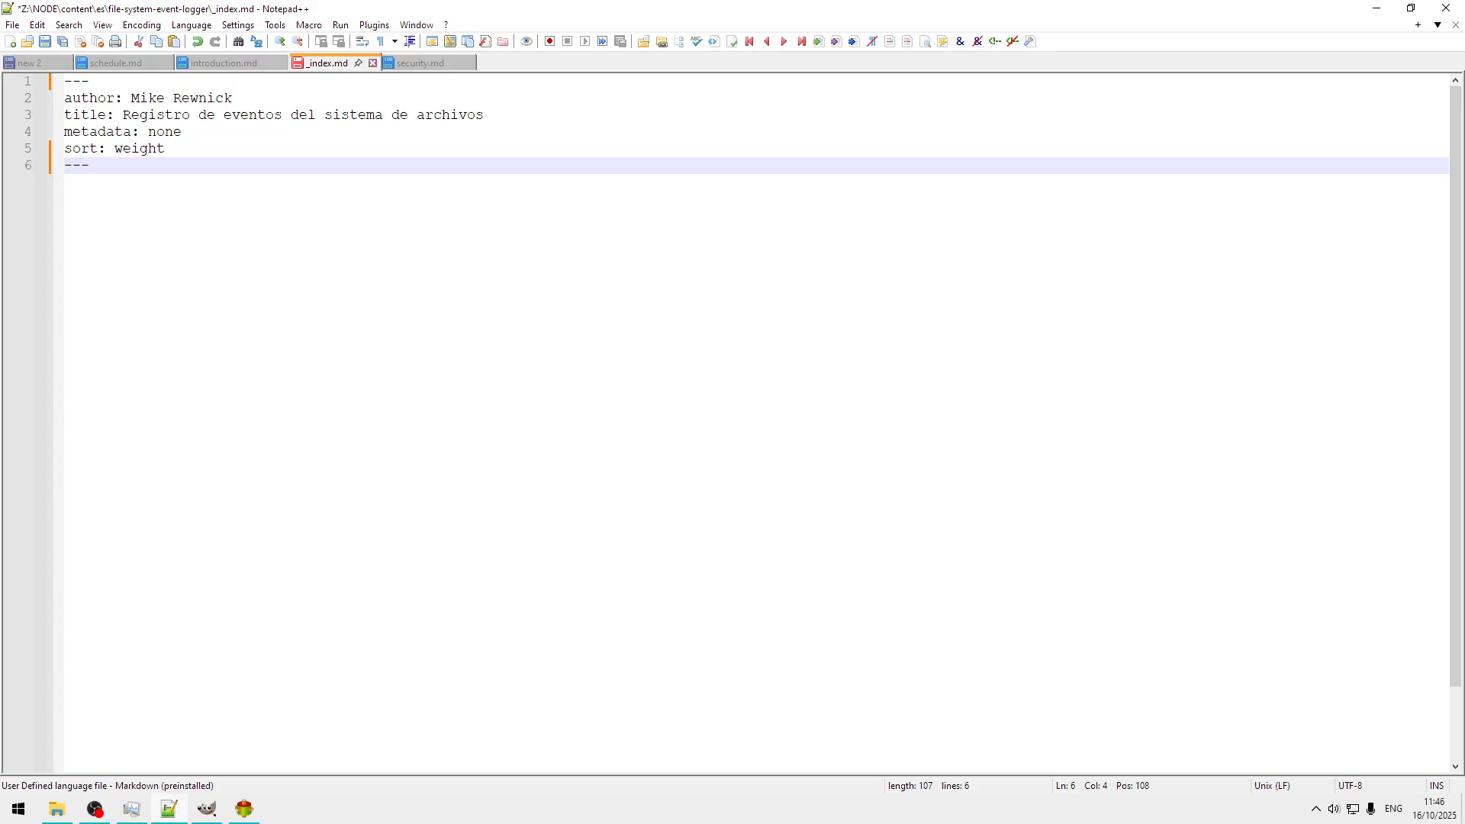
- Switch back to Advanced ETL Processor and deselect the Save String action in the package diagram
click(246, 815)
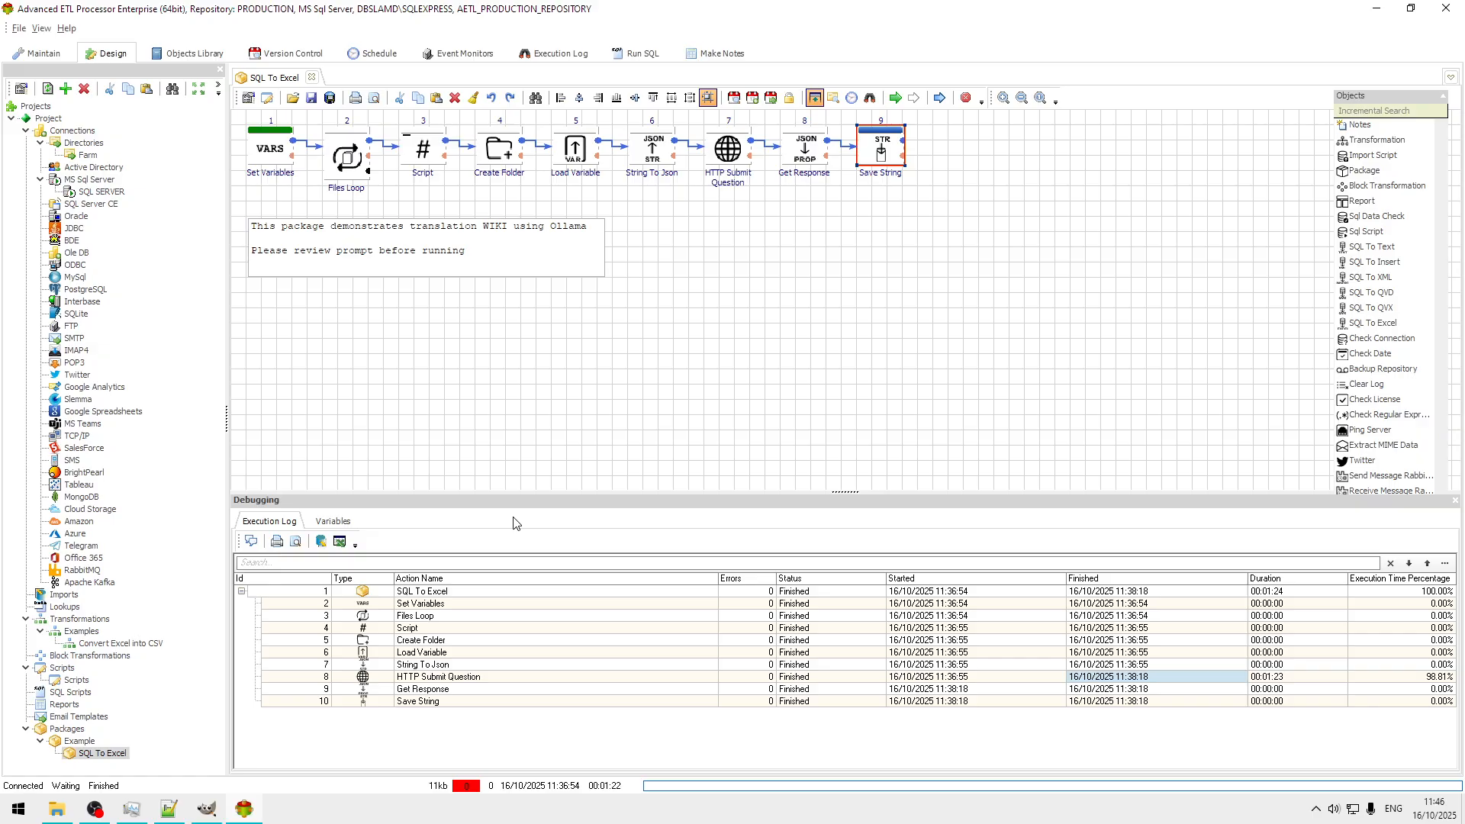
click(984, 190)
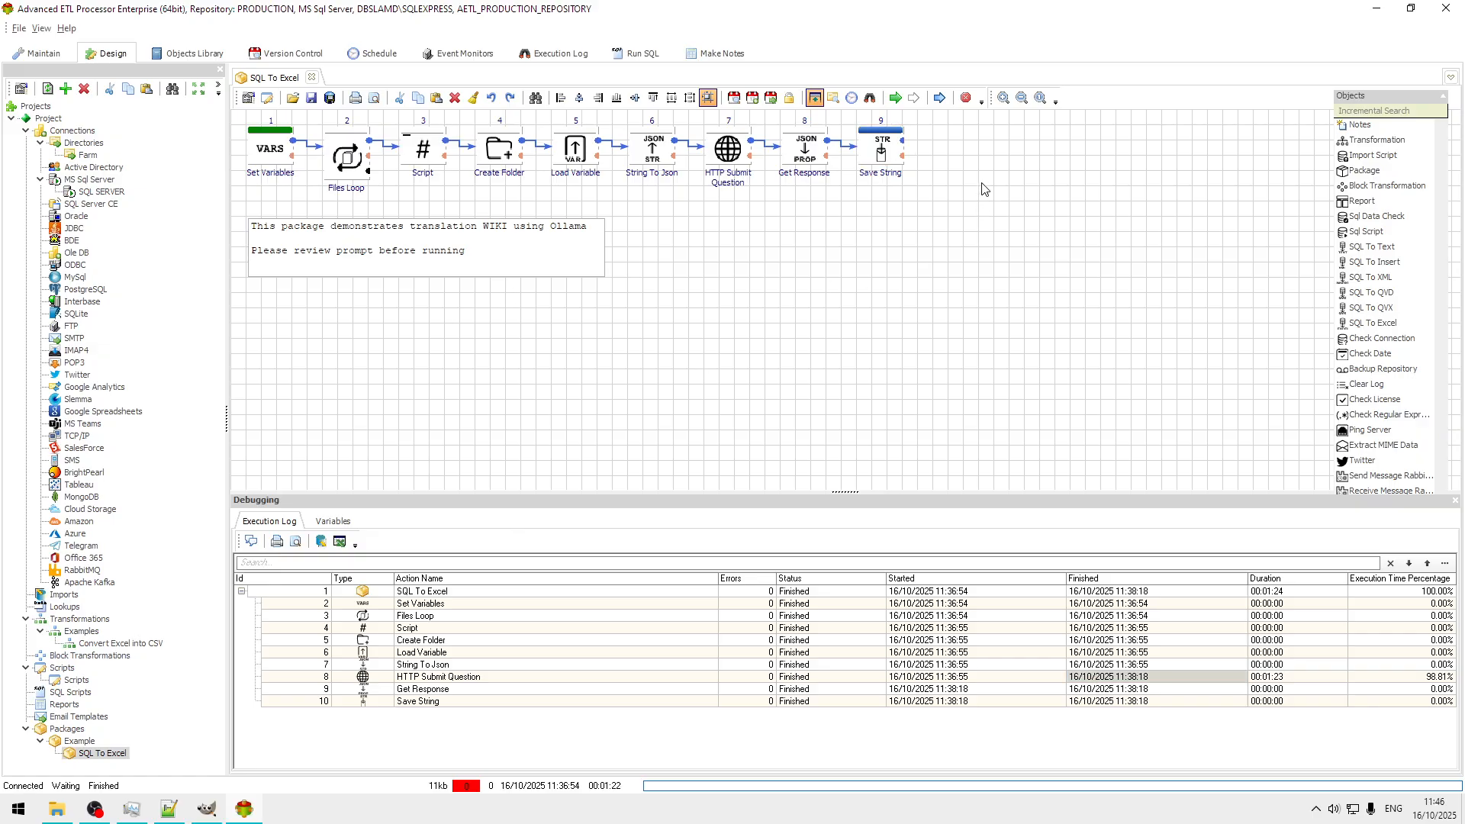